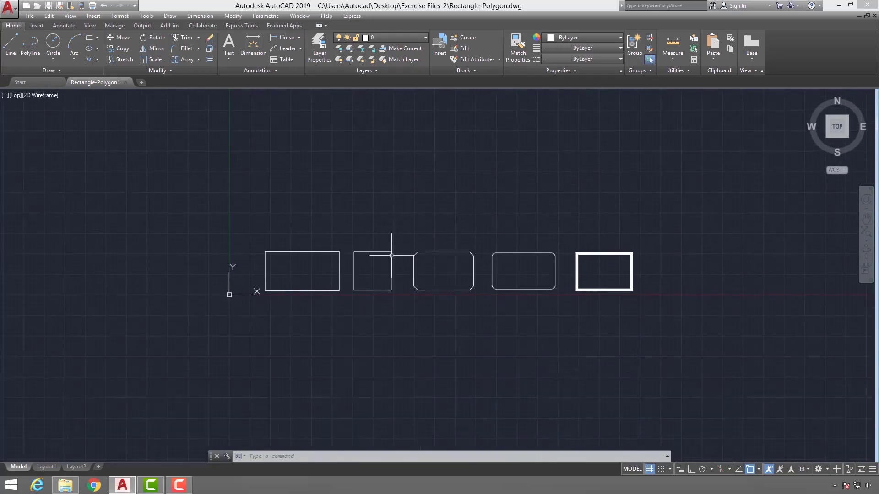
scroll(398, 271, up, 2)
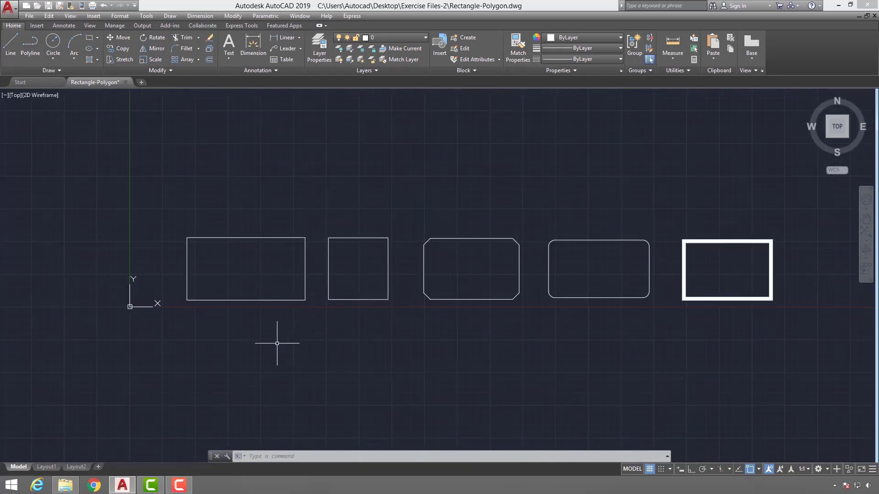
click(329, 454)
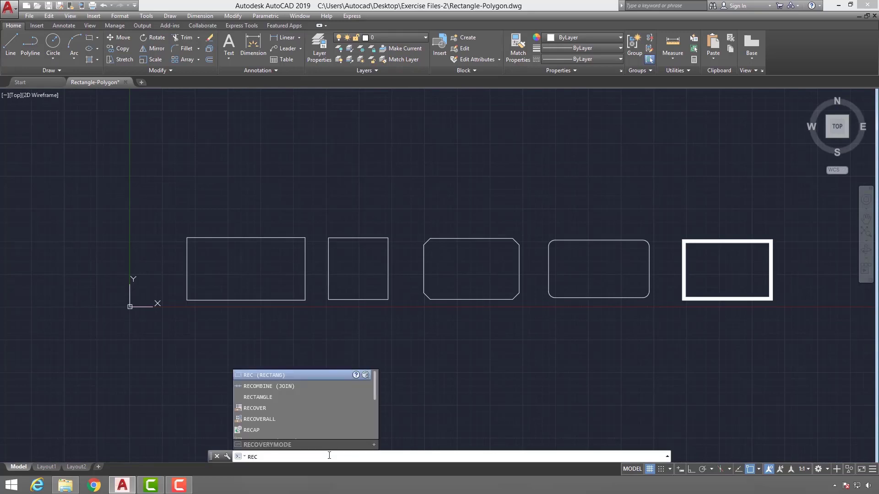
key(Escape)
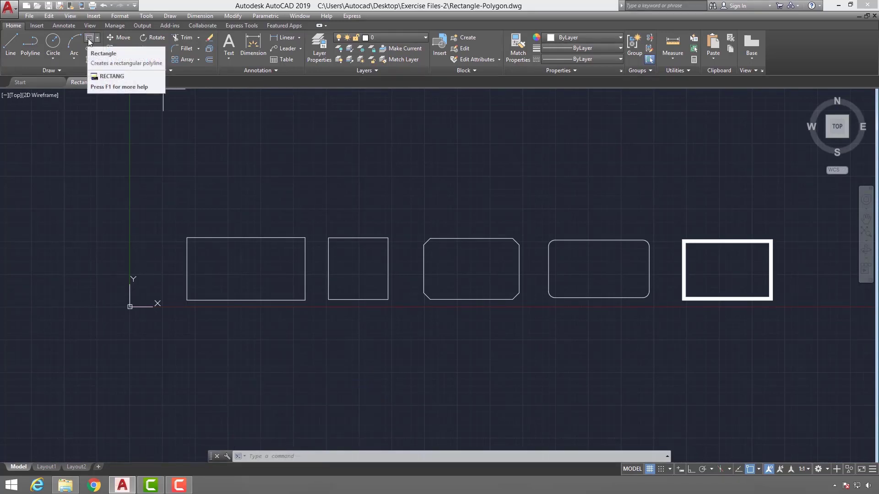
click(171, 16)
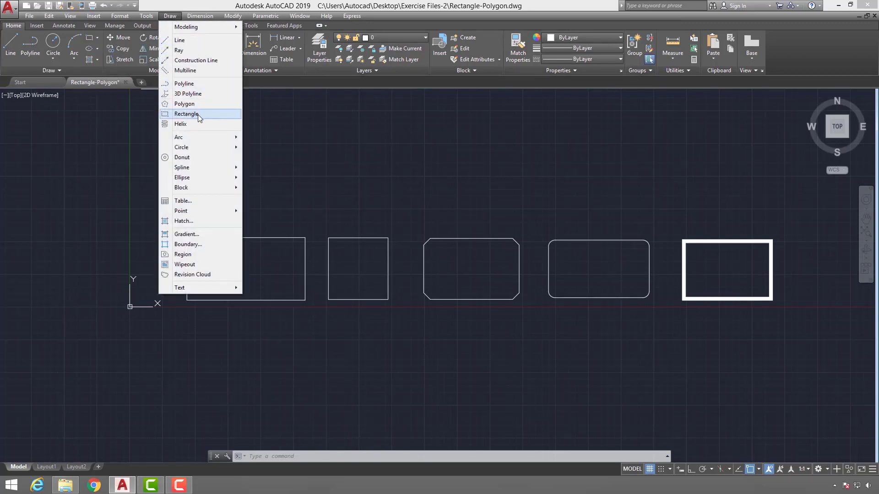
click(344, 322)
click(339, 342)
click(348, 341)
- Draw a plain rectangle by two opposite corners in the empty area below the row of sample shapes
text(re)
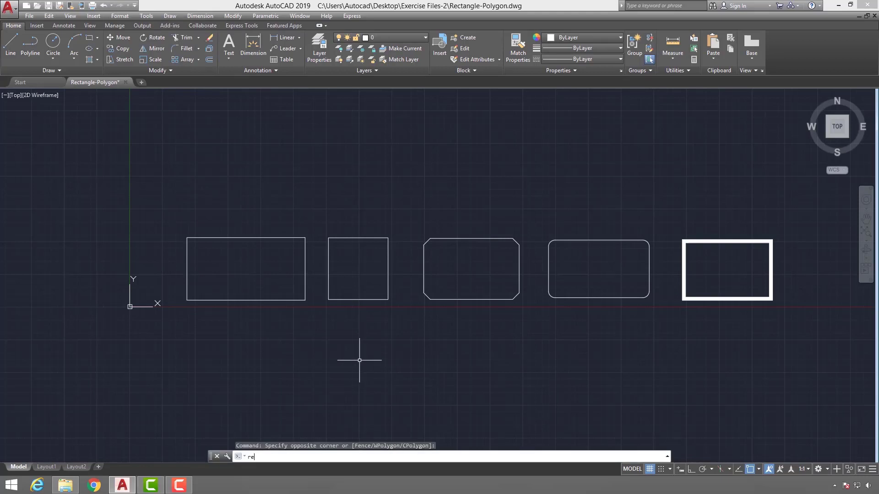
text(c)
key(Return)
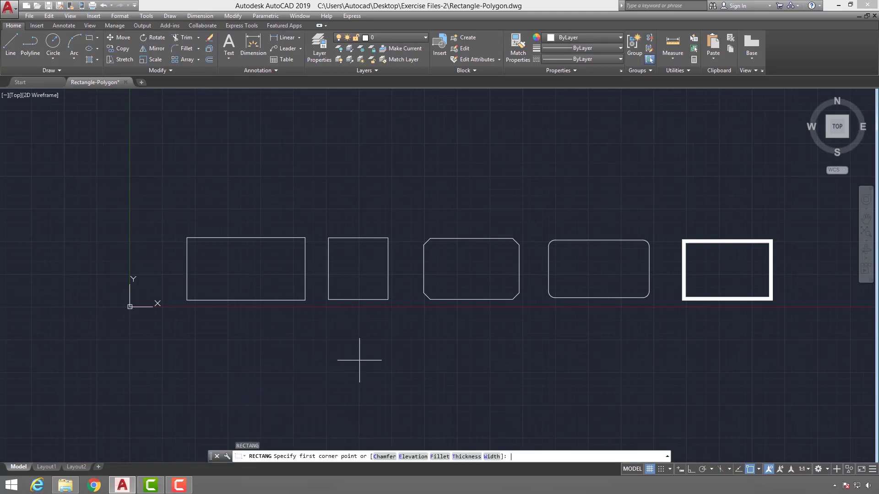
scroll(360, 360, up, 1)
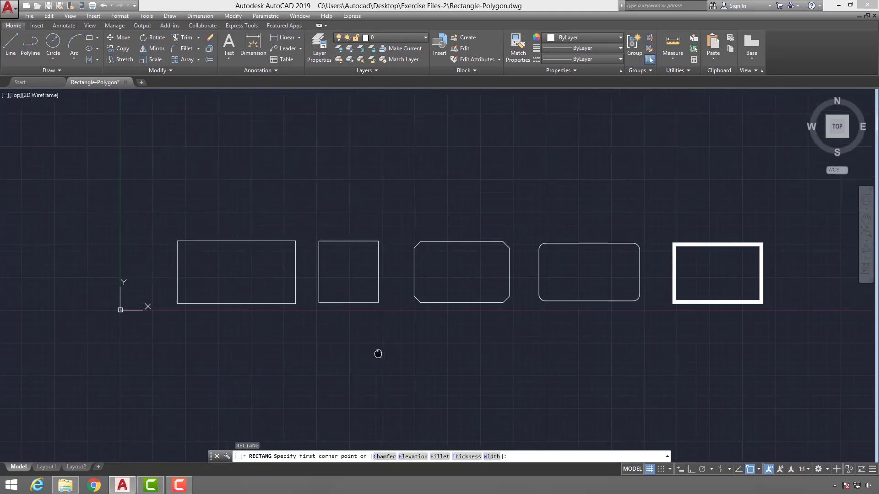
scroll(377, 353, down, 1)
scroll(373, 345, up, 2)
scroll(384, 343, down, 2)
scroll(336, 342, up, 1)
scroll(294, 308, down, 1)
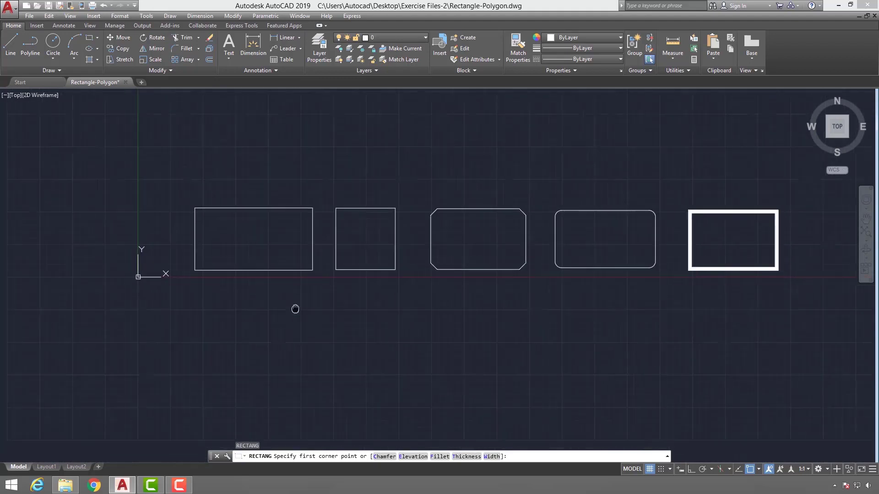
scroll(287, 333, up, 1)
scroll(287, 334, down, 1)
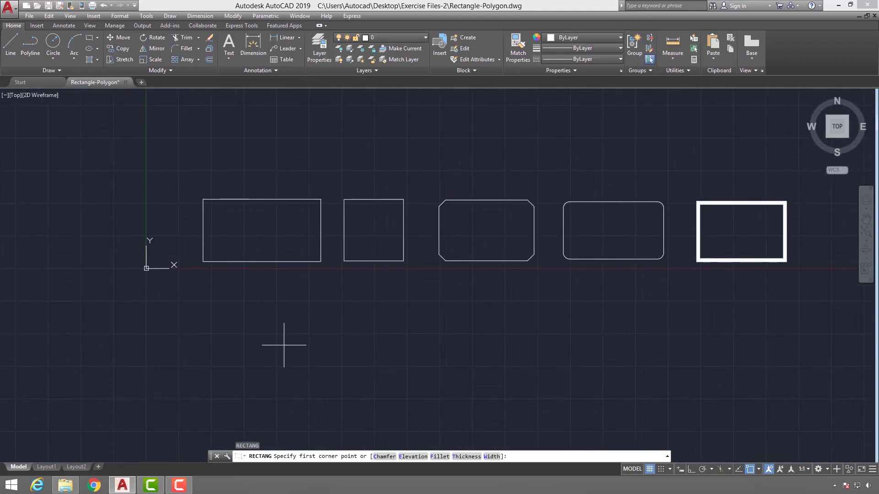
middle_drag(284, 353, 314, 323)
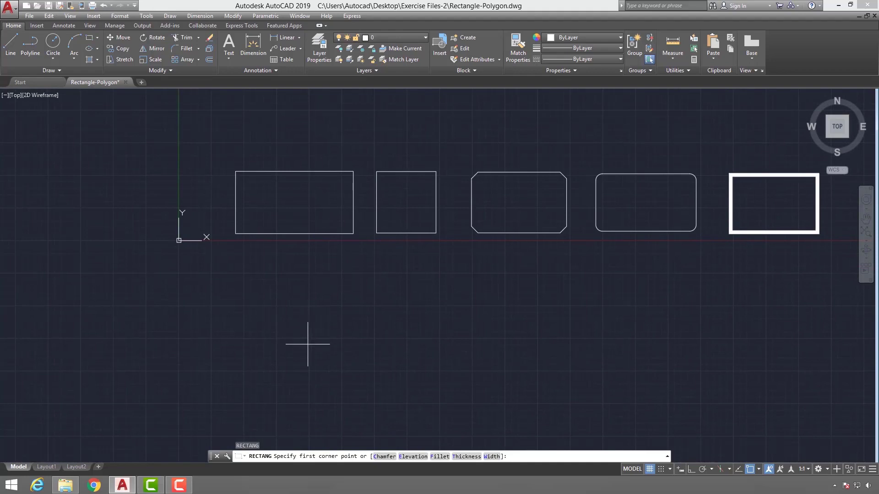
middle_drag(338, 347, 323, 338)
click(311, 334)
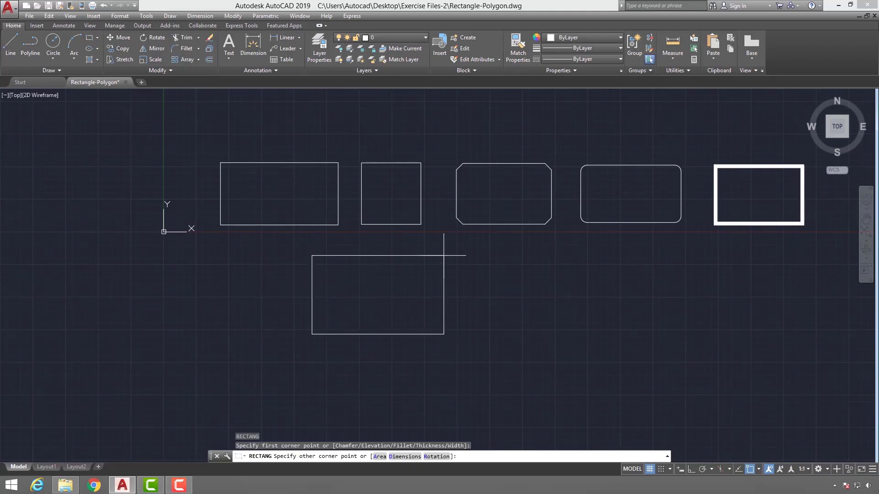
click(443, 256)
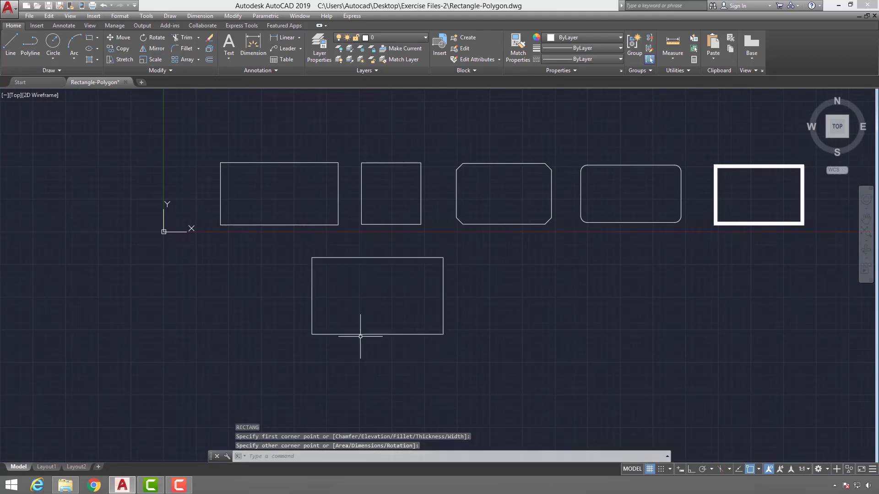
- Select the new rectangle to inspect its object type and its top midpoint grip options, and clear the selection
scroll(367, 298, up, 2)
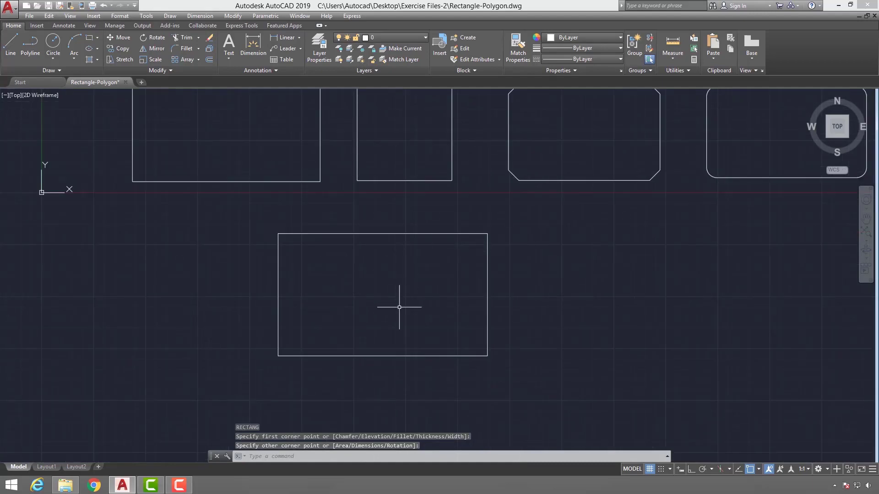
click(454, 233)
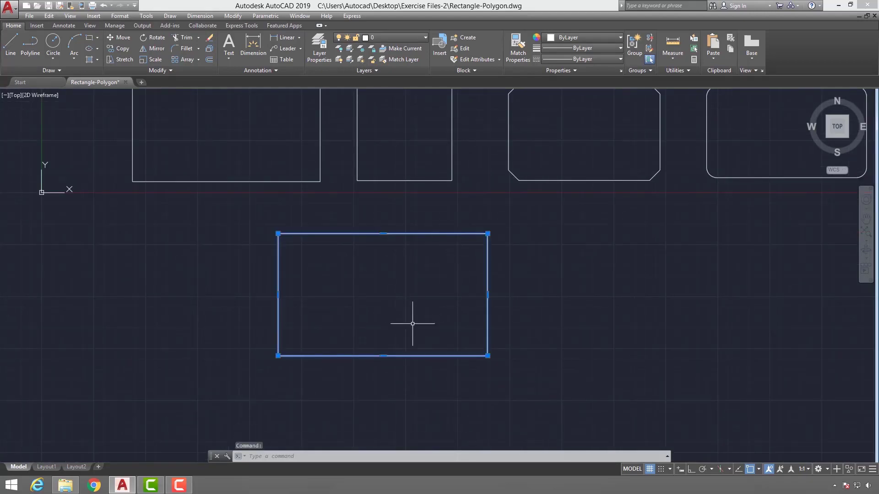
mouse_move(442, 234)
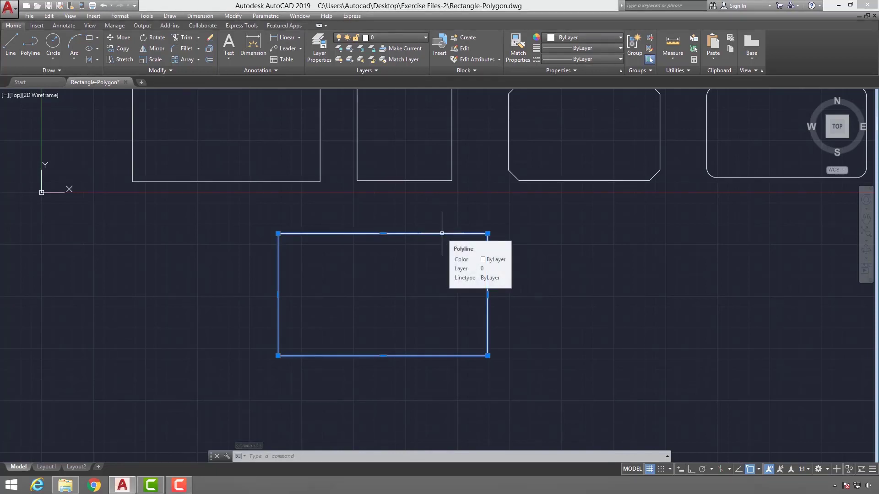
mouse_move(443, 252)
middle_down()
mouse_move(385, 284)
mouse_move(372, 266)
middle_up()
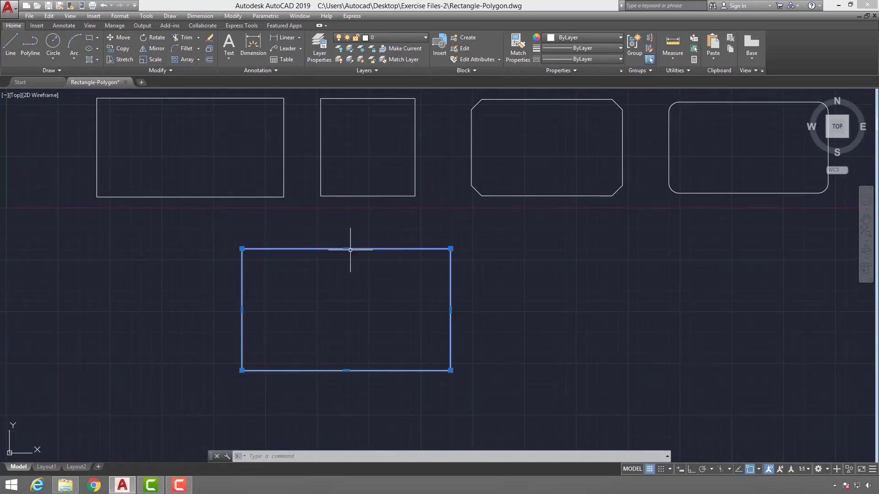
mouse_move(346, 249)
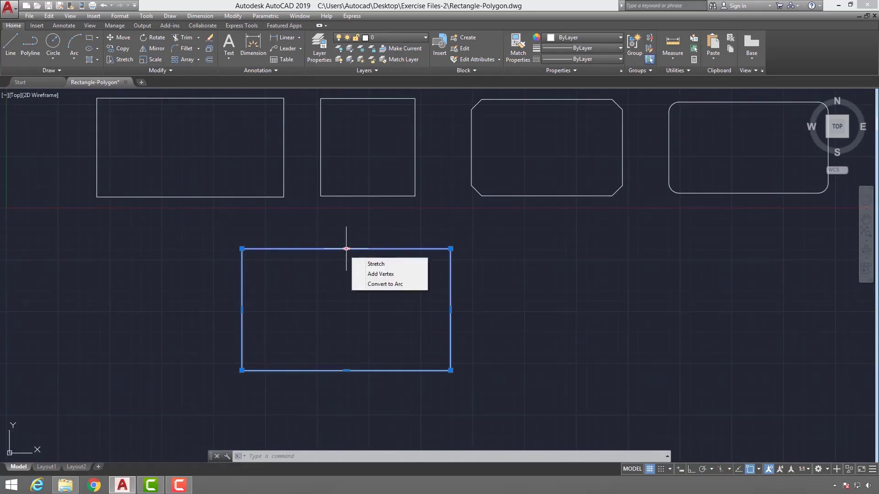
key(Escape)
- Examine the row of sample rectangles, including the chamfered, rounded and thick-outlined ones
scroll(385, 289, down, 4)
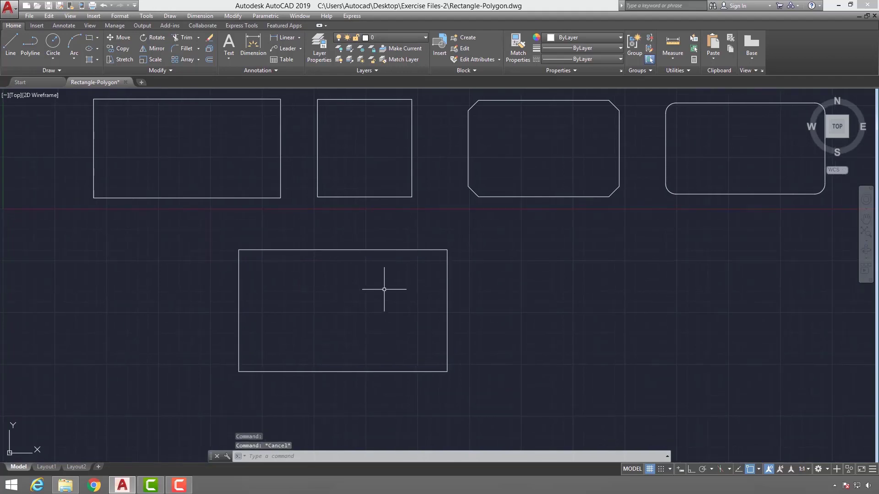
middle_drag(368, 284, 320, 269)
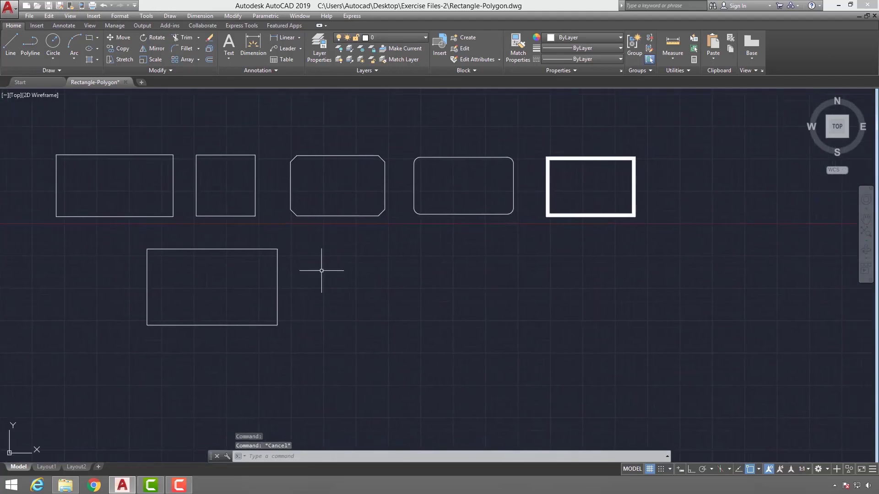
scroll(306, 229, up, 3)
middle_drag(320, 210, 320, 231)
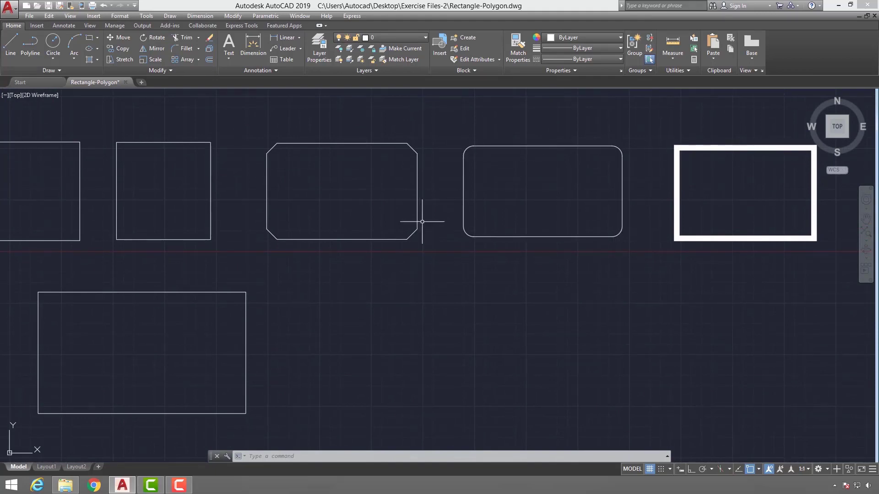
scroll(242, 216, down, 2)
middle_drag(241, 216, 302, 214)
scroll(294, 247, up, 2)
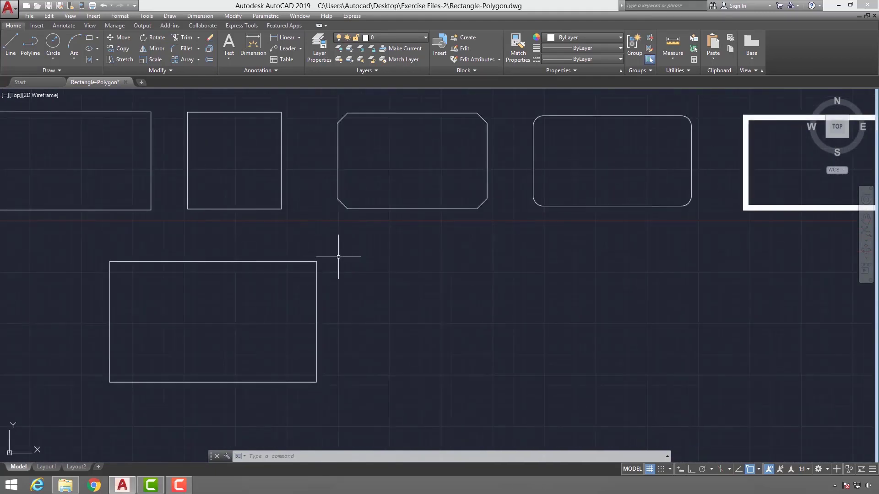
- Draw a rectangle with both chamfer distances set to 50, placed beside the plain rectangle and below the samples
text(re)
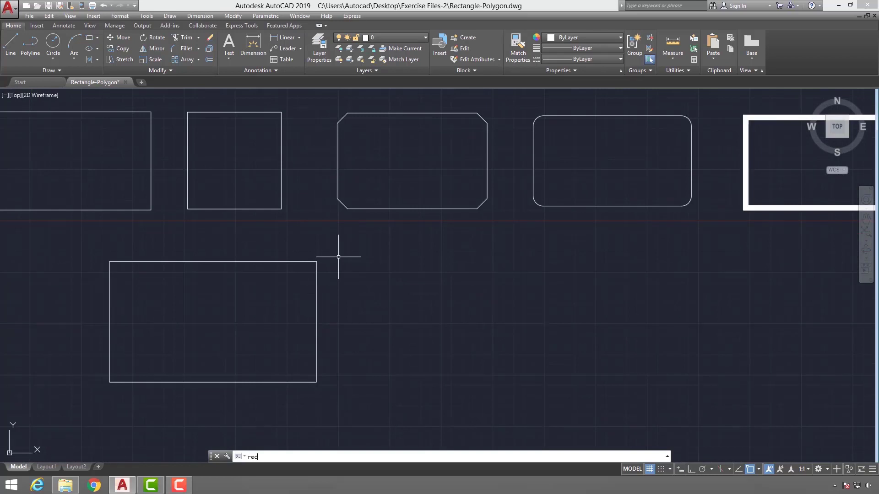
text(c)
key(Return)
middle_drag(477, 304, 424, 316)
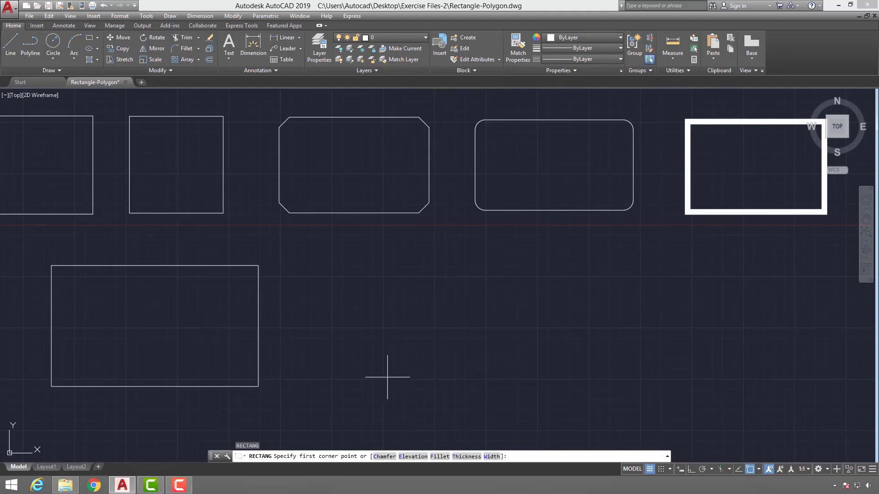
scroll(349, 229, up, 2)
middle_drag(349, 229, 365, 308)
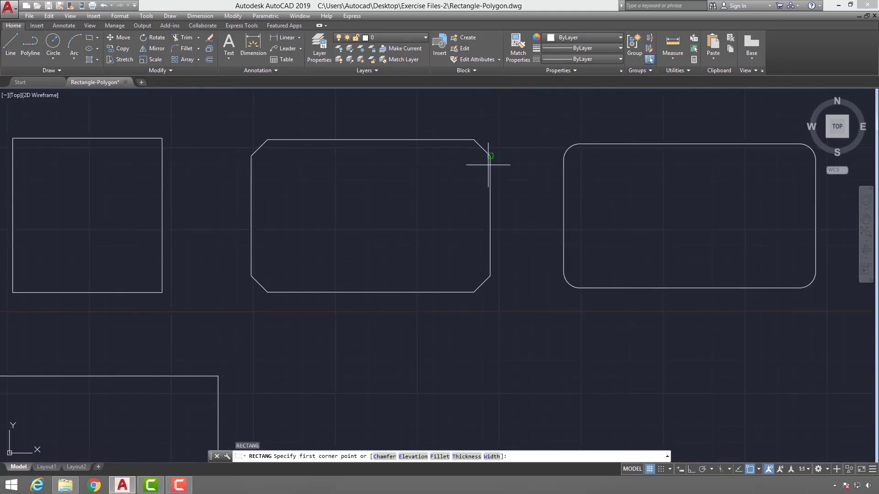
mouse_move(473, 140)
scroll(421, 270, down, 2)
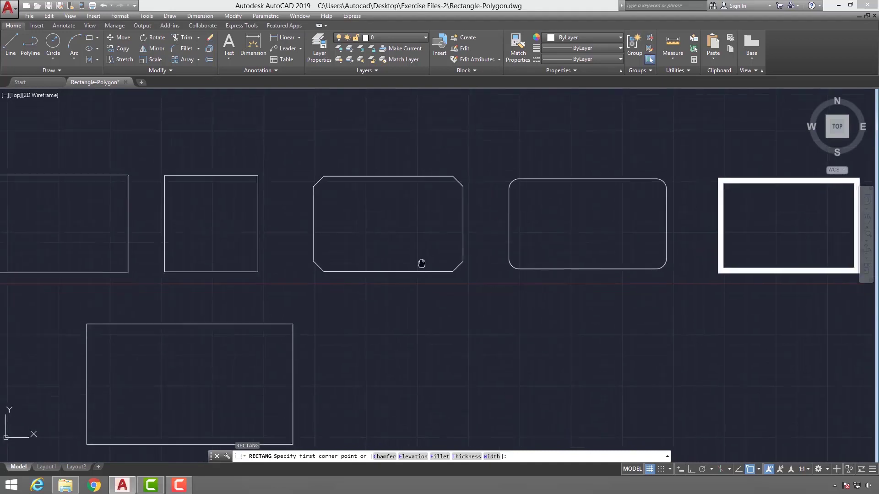
middle_drag(419, 261, 408, 229)
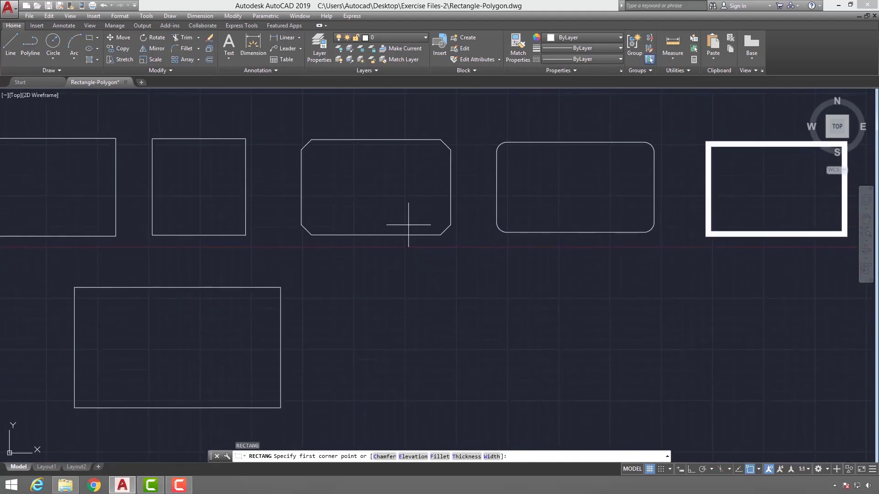
click(384, 456)
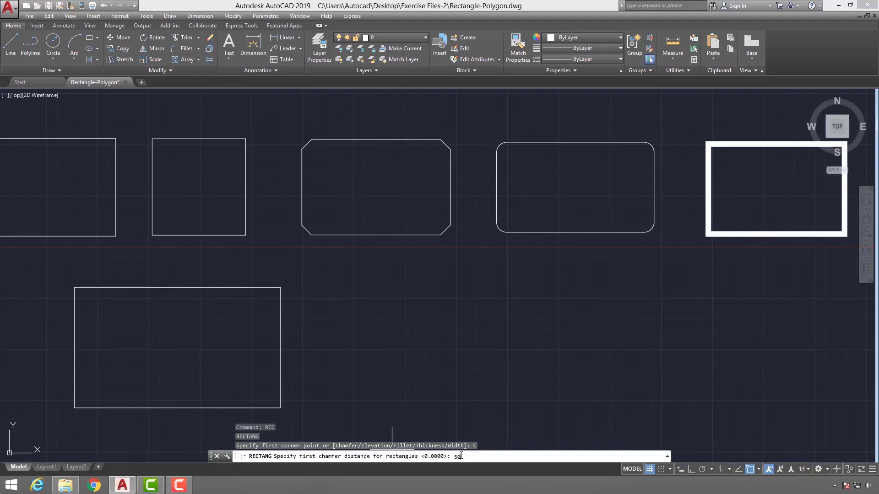
key(Return)
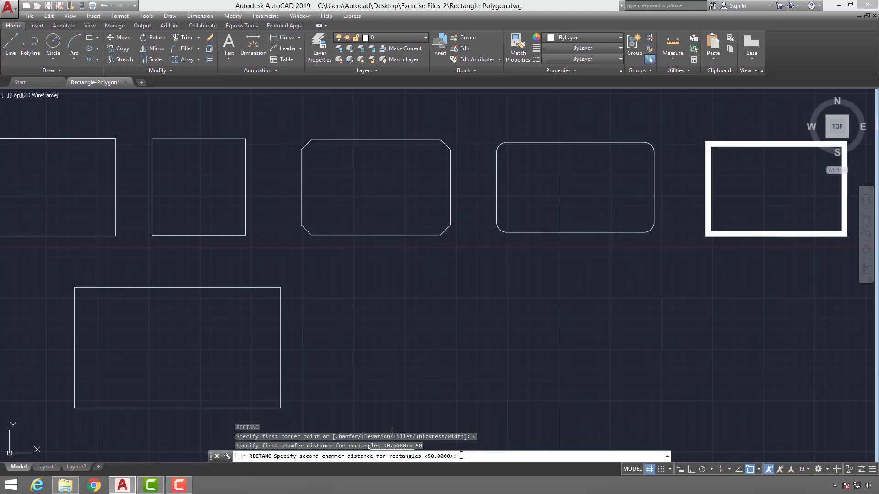
key(Return)
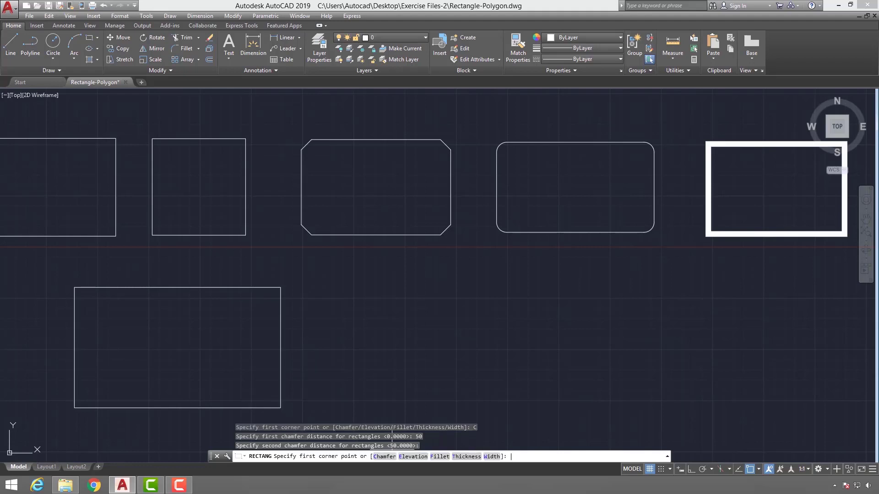
middle_drag(462, 366, 390, 326)
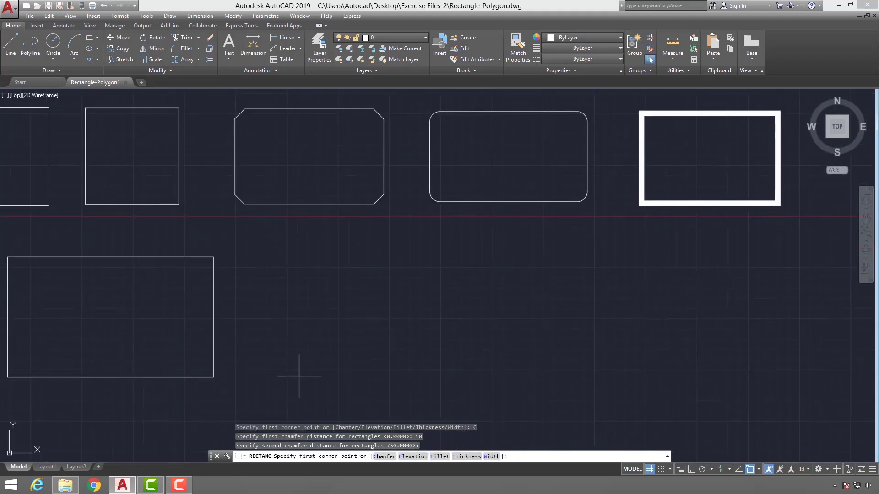
click(298, 376)
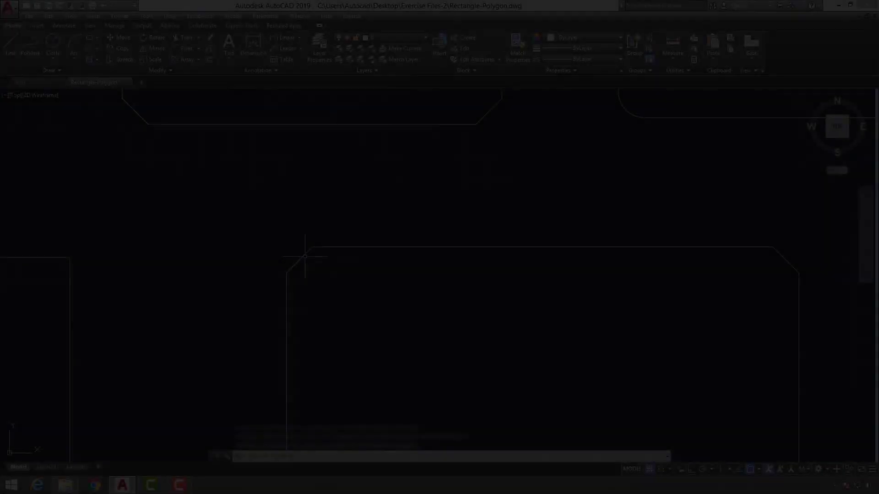
- Examine the chamfered corners of the newly drawn rectangle up close
scroll(305, 256, down, 2)
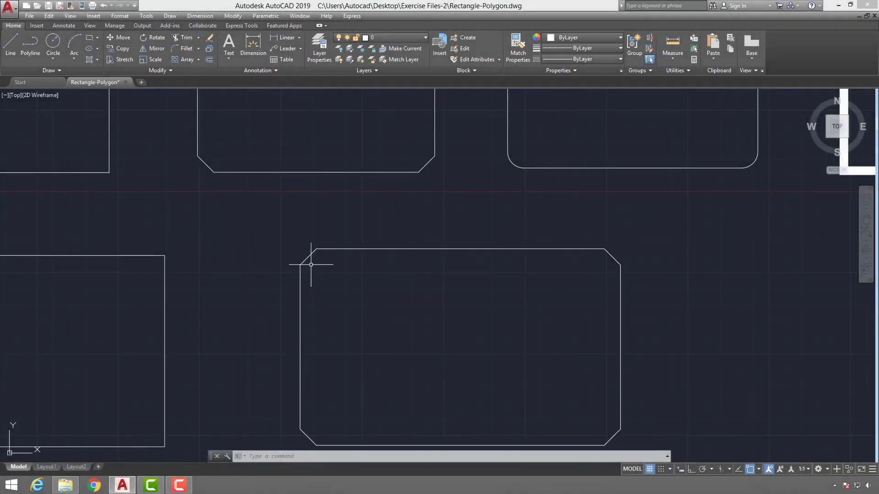
scroll(304, 247, up, 2)
scroll(315, 240, down, 1)
scroll(263, 298, down, 3)
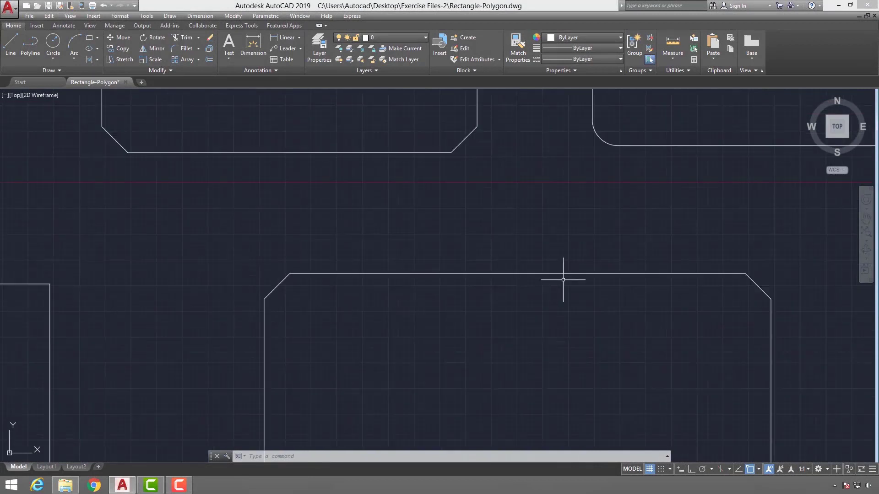
middle_drag(563, 280, 456, 218)
scroll(425, 240, down, 2)
scroll(222, 238, up, 2)
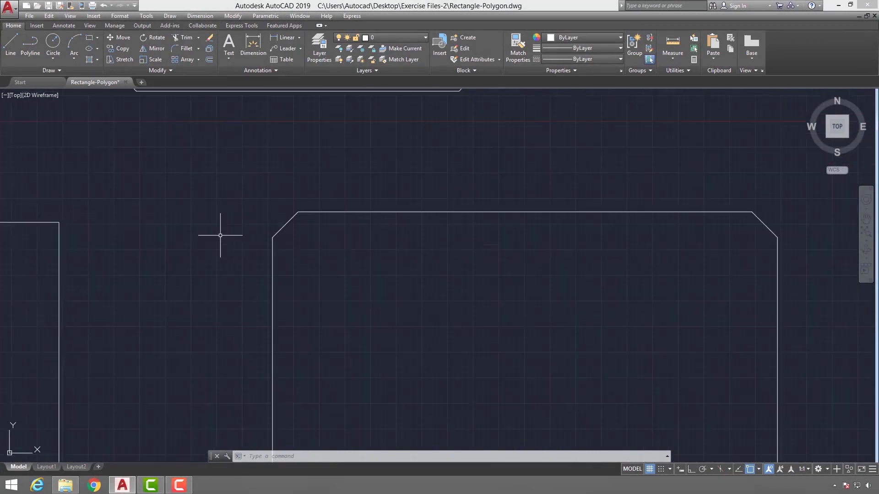
scroll(242, 229, up, 3)
middle_drag(280, 218, 345, 228)
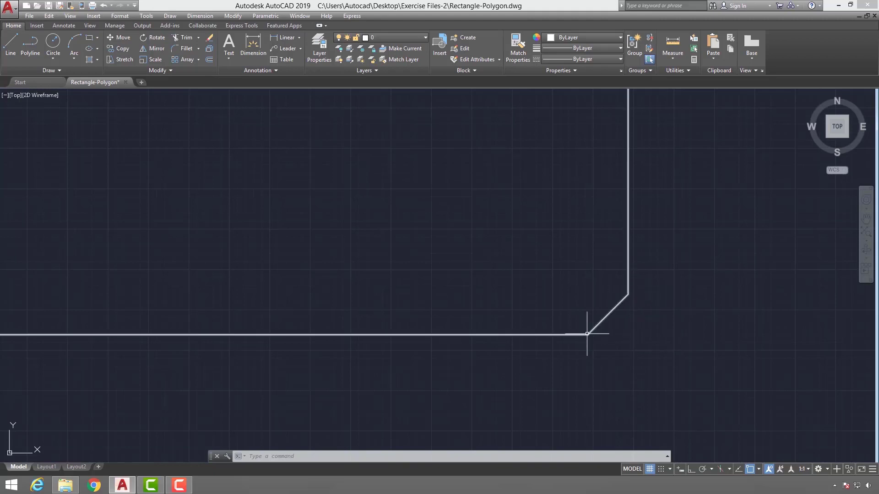
- Start the Rectangle command and reset both chamfer distances to 0
scroll(620, 261, down, 4)
mouse_move(575, 232)
middle_down()
mouse_move(566, 288)
mouse_move(449, 294)
middle_up()
scroll(566, 289, down, 4)
mouse_move(490, 246)
middle_down()
mouse_move(487, 269)
mouse_move(451, 272)
middle_up()
text(rec)
key(Return)
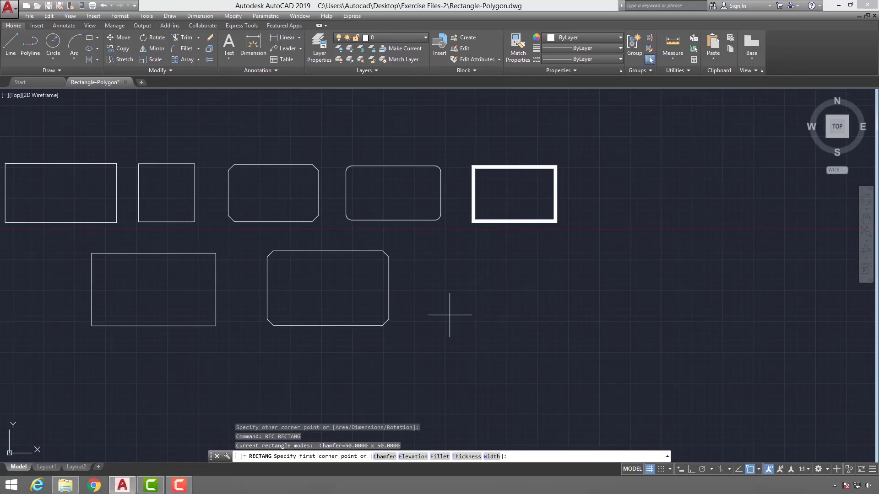
key(Return)
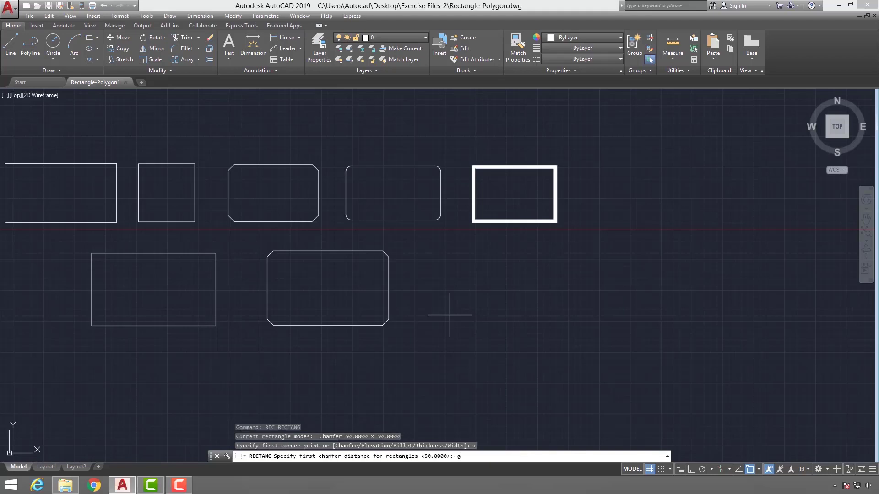
key(Return)
key(Return)
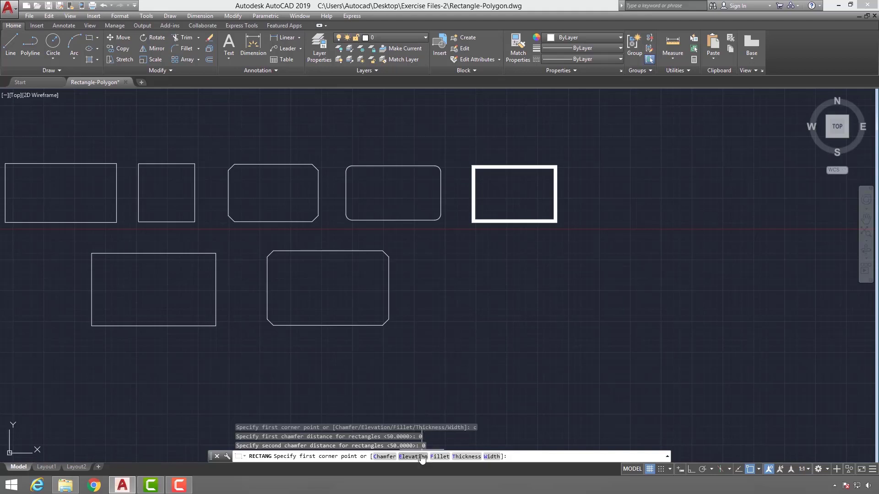
- Draw a rectangle with a fillet radius of 75, beside the new chamfered rectangle and below the thick-outlined sample
scroll(487, 346, down, 2)
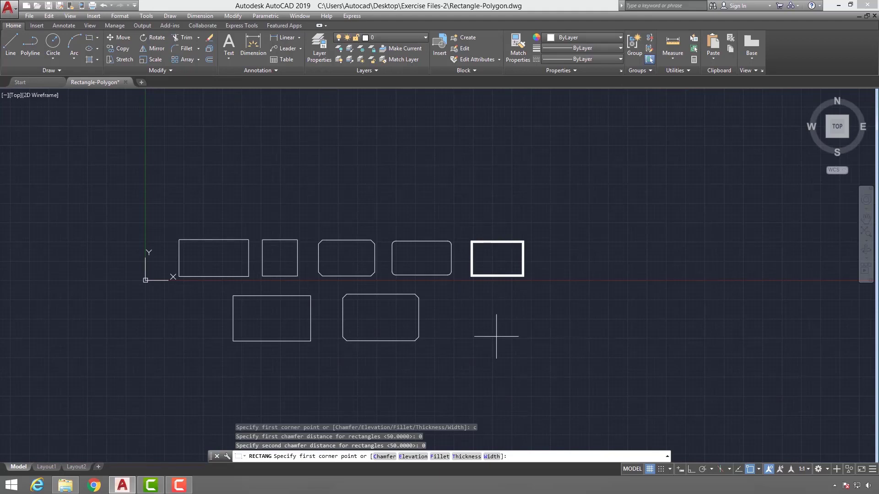
middle_drag(500, 328, 463, 350)
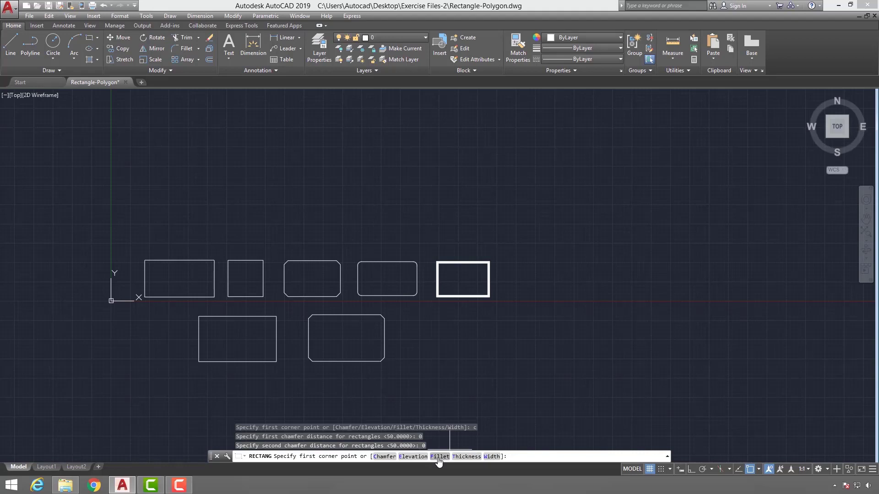
scroll(380, 291, up, 4)
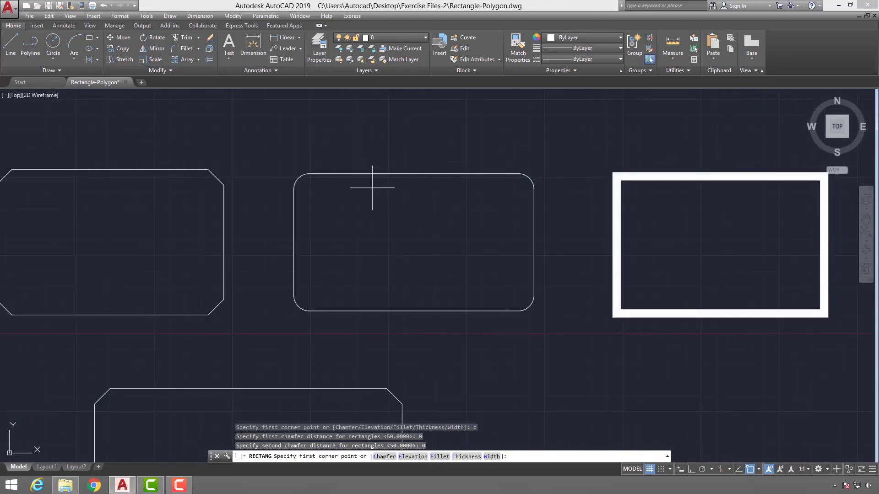
scroll(392, 260, down, 2)
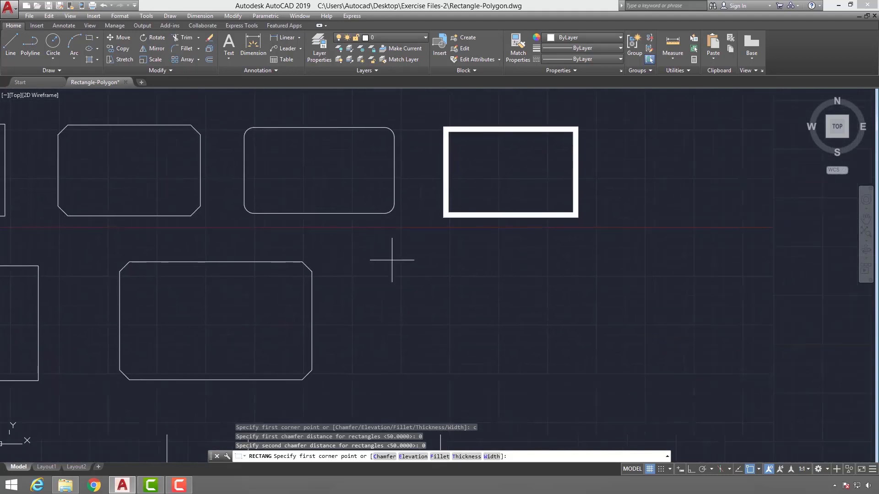
scroll(411, 280, down, 1)
scroll(462, 347, up, 1)
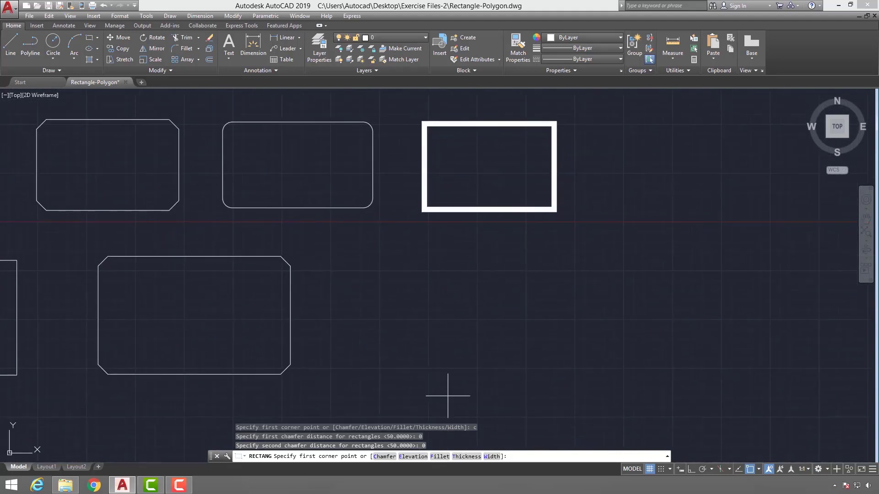
click(442, 457)
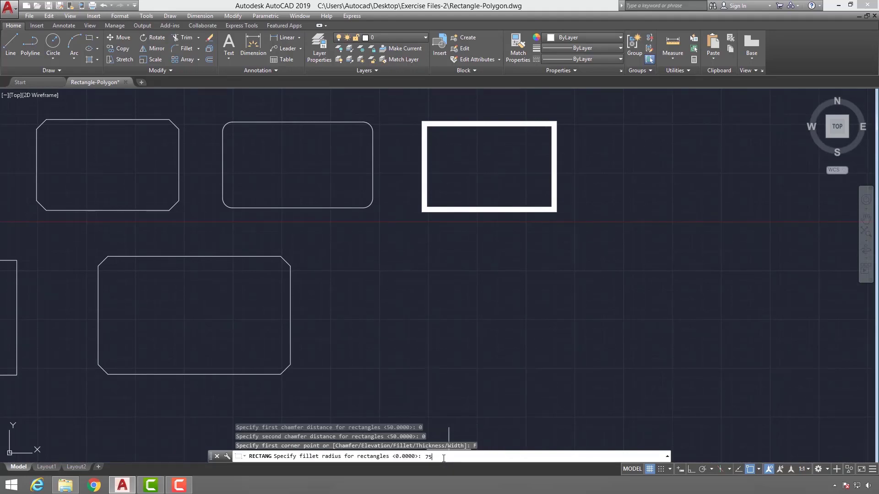
key(Return)
middle_drag(506, 353, 414, 342)
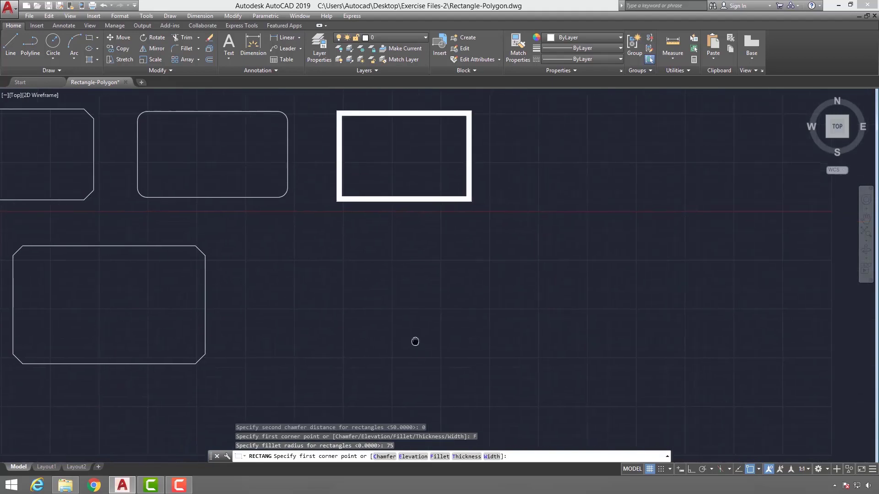
click(295, 359)
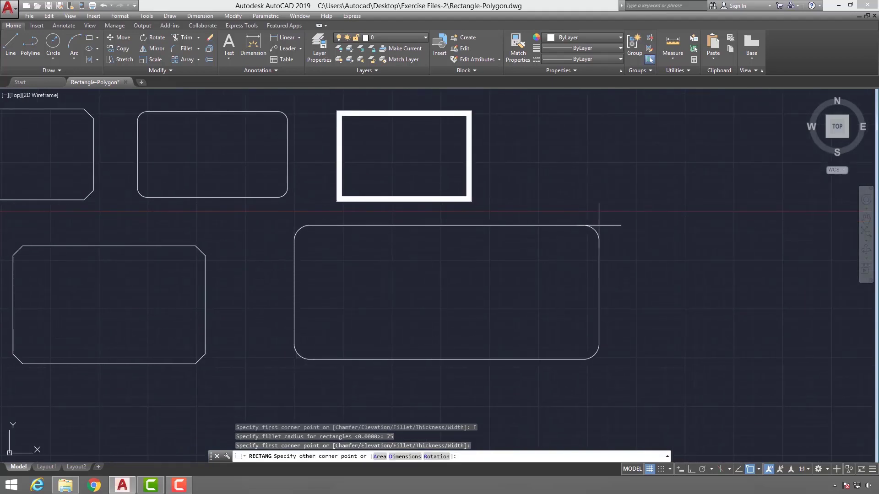
click(598, 231)
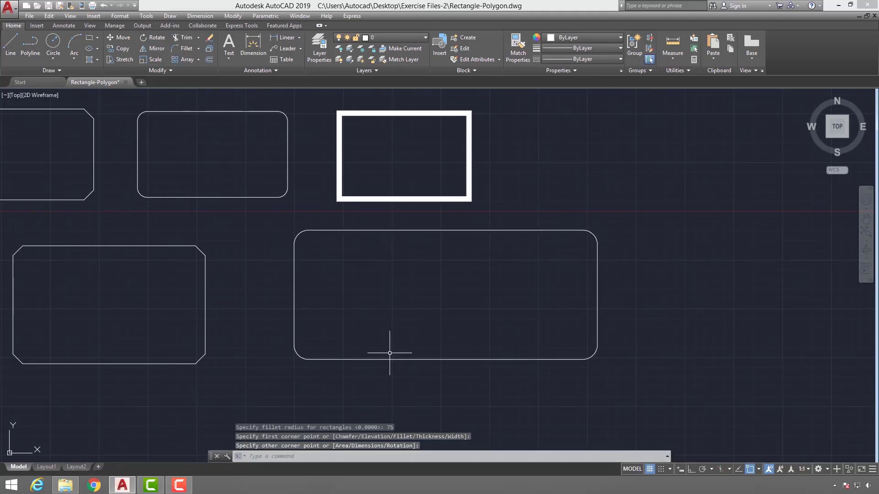
- Examine a rounded corner of the new filleted rectangle up close and select the rectangle
scroll(312, 239, up, 5)
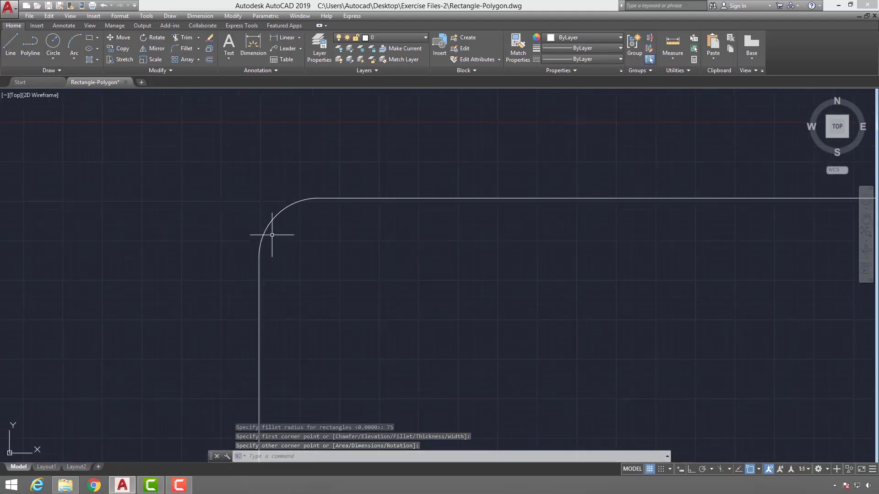
click(264, 250)
scroll(275, 235, down, 5)
scroll(417, 275, down, 3)
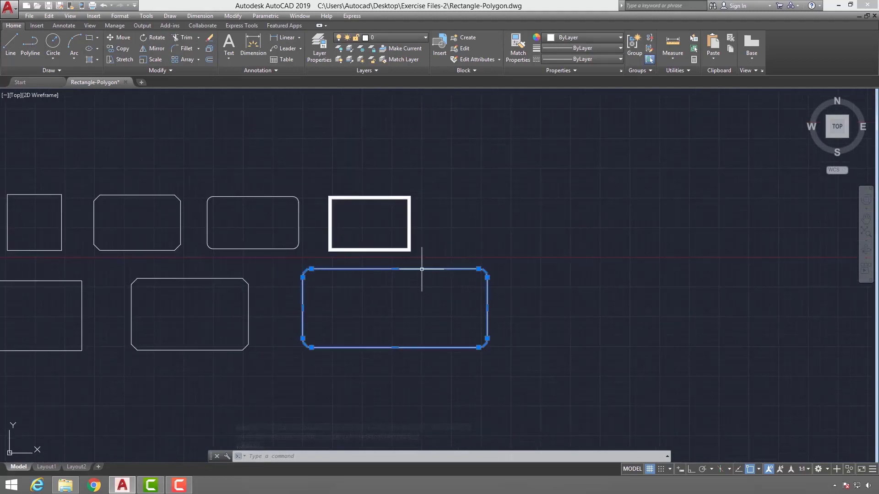
- Draw a rounded rectangle with a line width of 50, placed to the right of the thick-outlined sample rectangle
scroll(387, 256, up, 5)
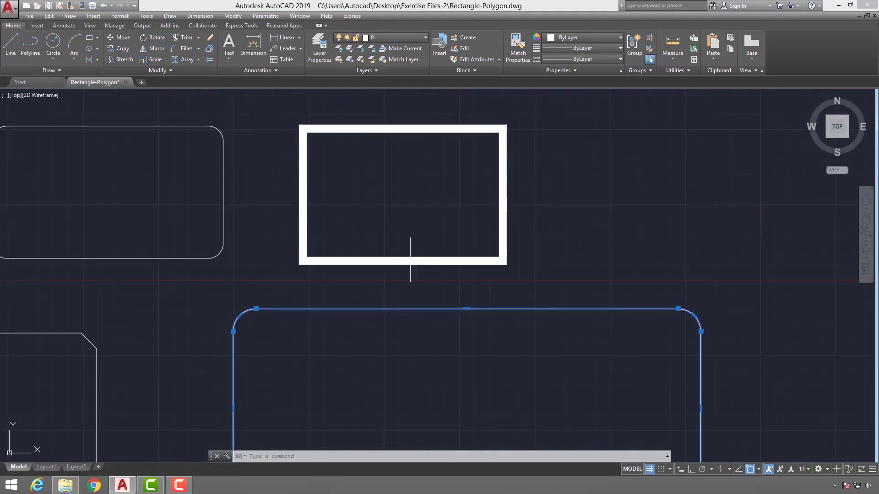
scroll(409, 268, down, 3)
middle_drag(408, 269, 370, 267)
text(rec)
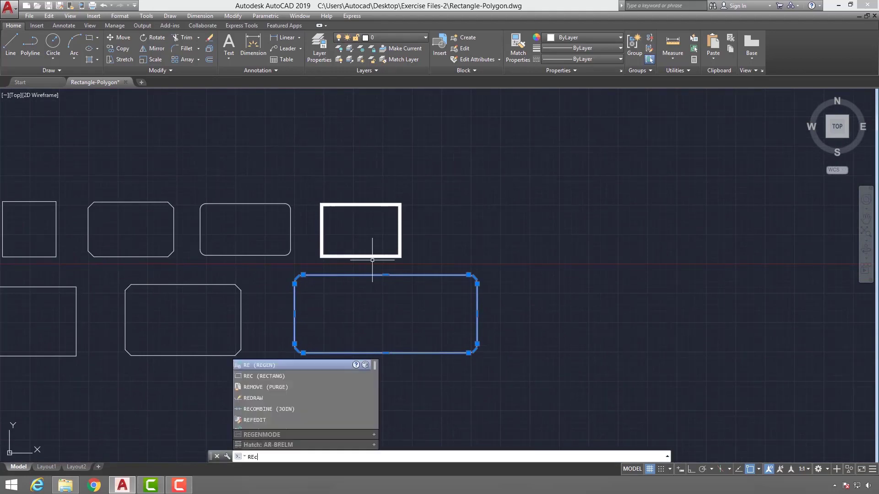
key(Return)
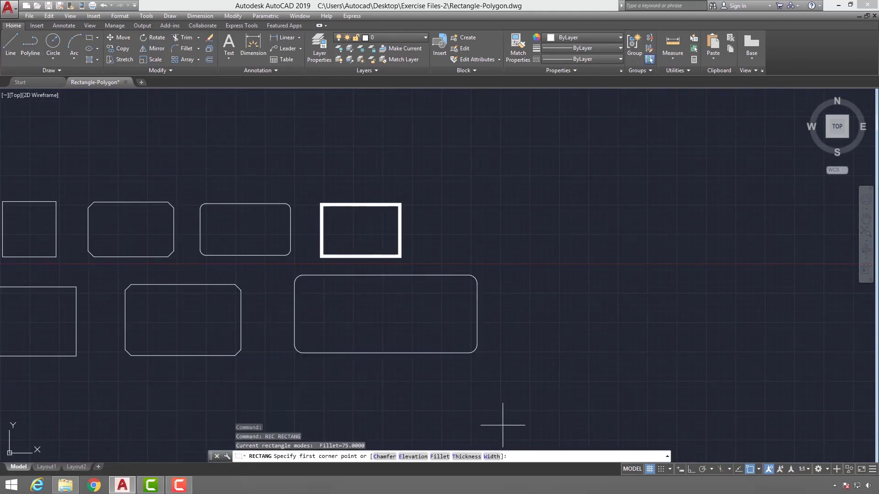
scroll(352, 247, up, 4)
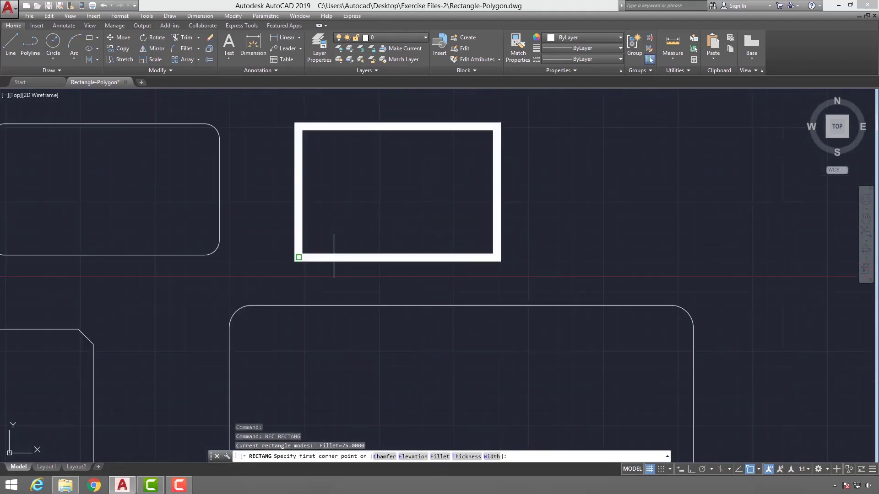
click(491, 457)
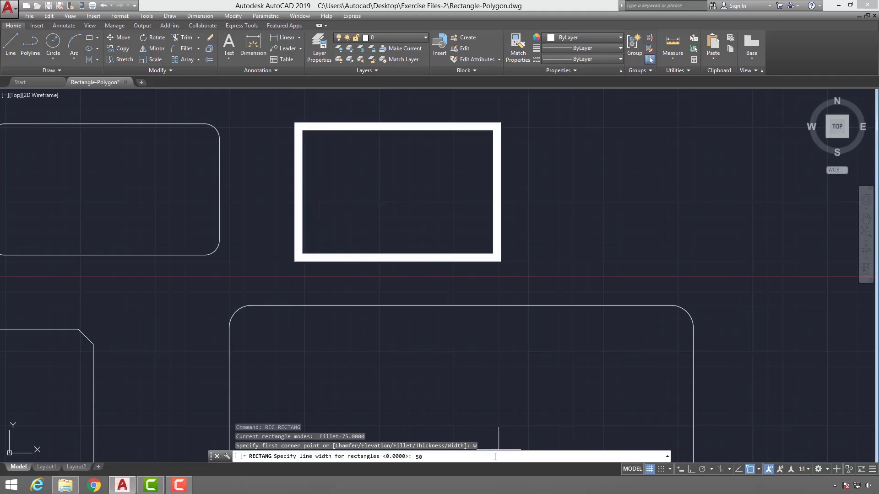
text(50)
key(Return)
scroll(402, 294, down, 3)
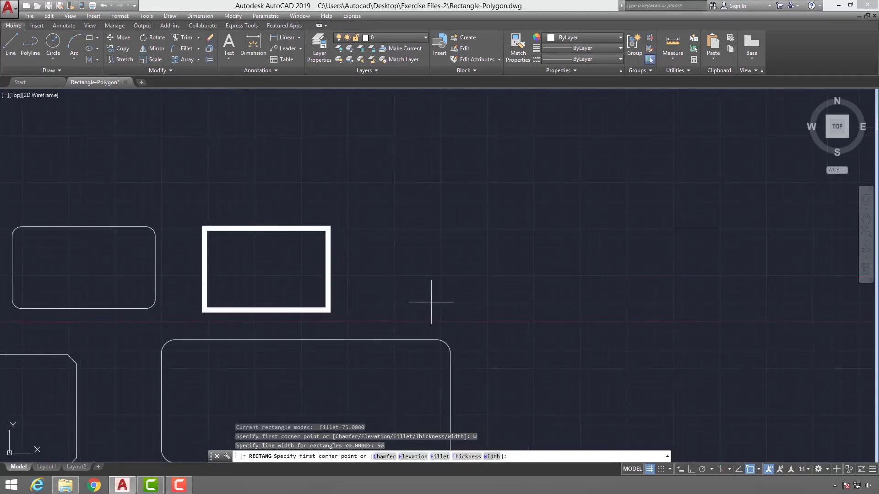
click(429, 304)
middle_drag(507, 210, 391, 229)
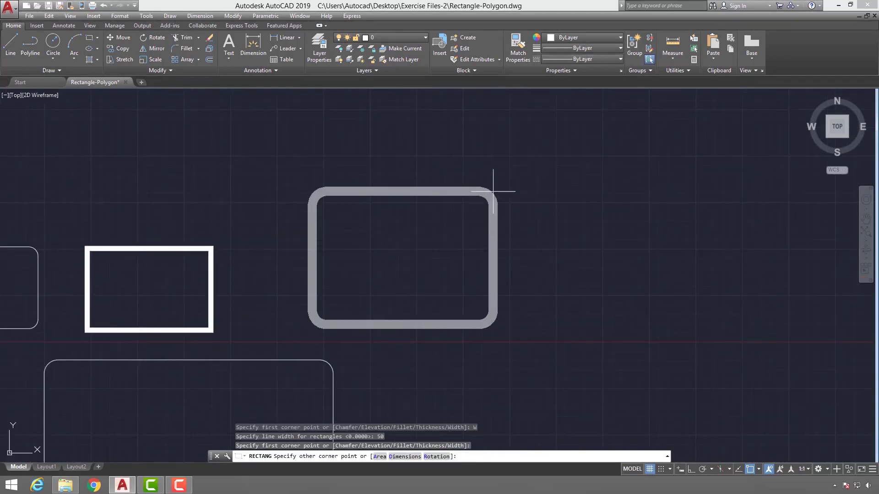
click(591, 200)
- Restart the Rectangle command and reset the rectangle line width to 0
scroll(435, 269, down, 2)
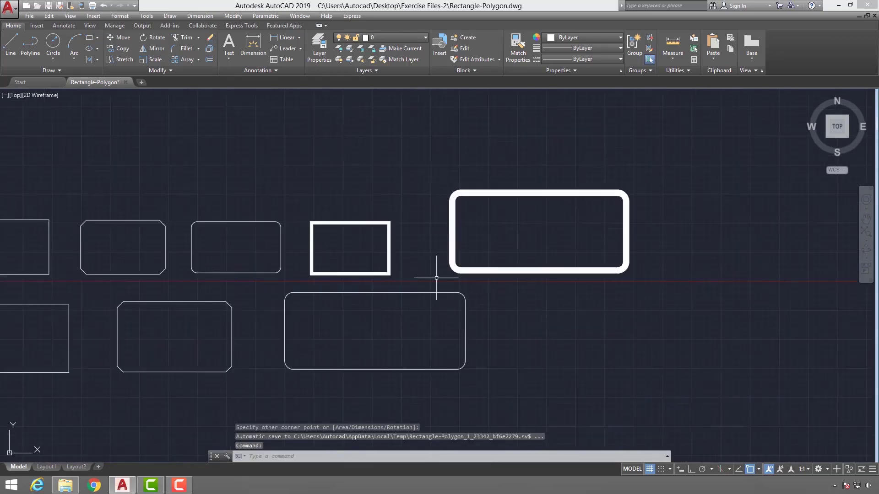
scroll(451, 269, up, 5)
scroll(416, 298, down, 2)
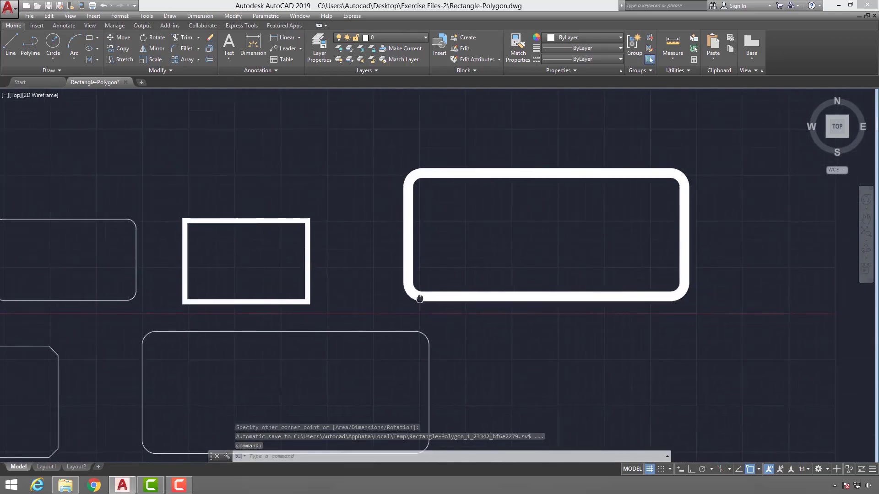
scroll(316, 310, down, 2)
middle_drag(316, 310, 584, 285)
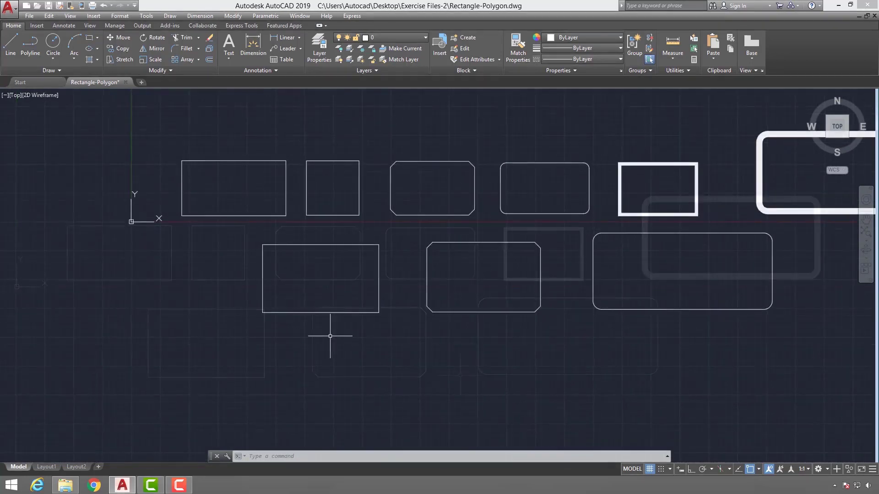
text(RE)
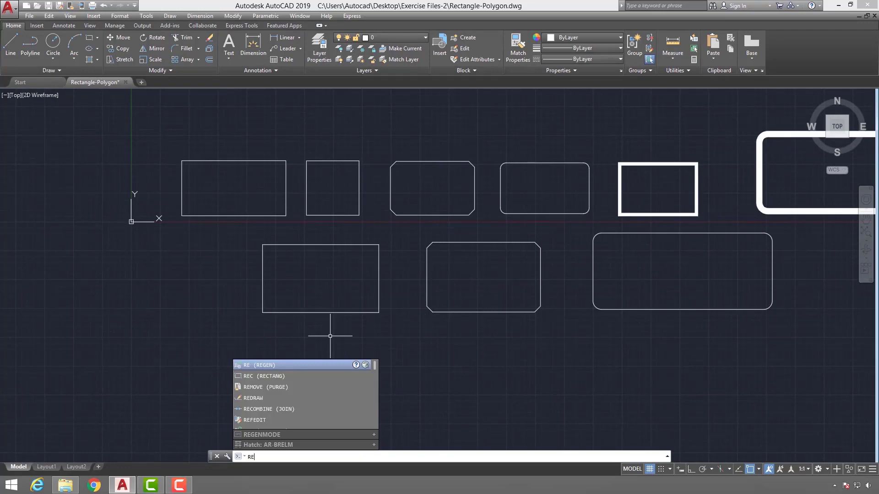
text(C)
key(Return)
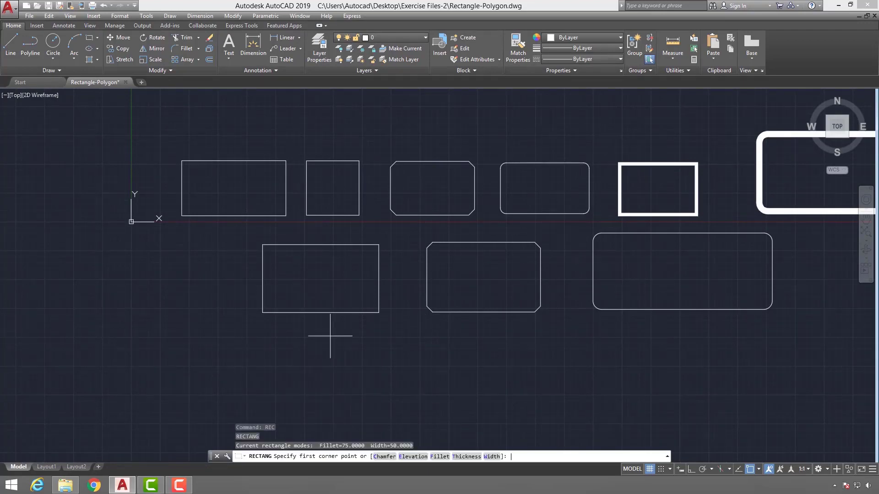
text(w)
key(Return)
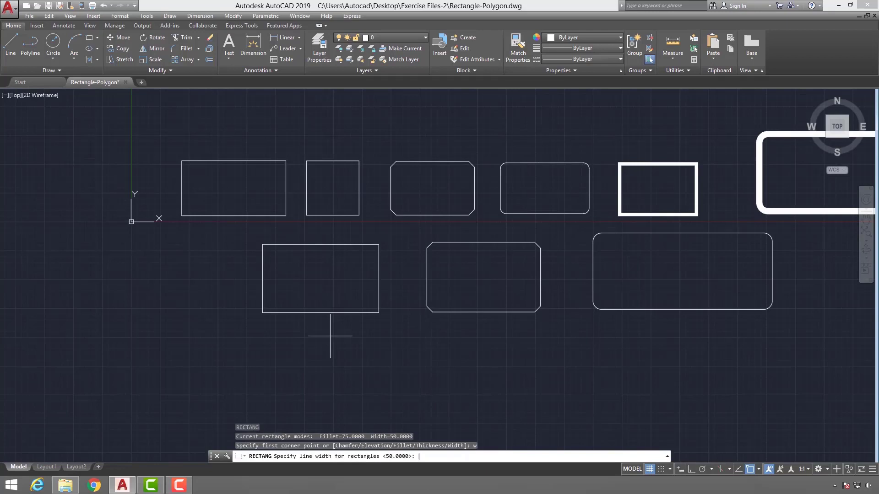
key(Return)
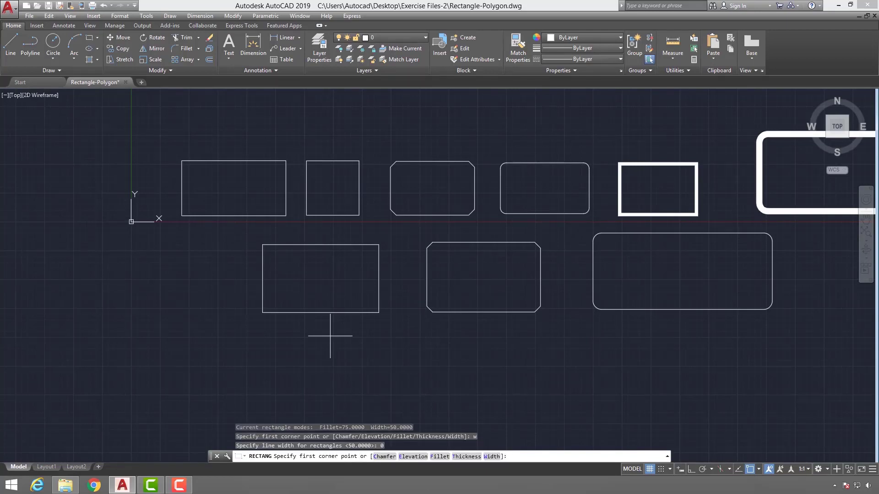
- Reset the rectangle fillet radius to 0
text(f)
key(Return)
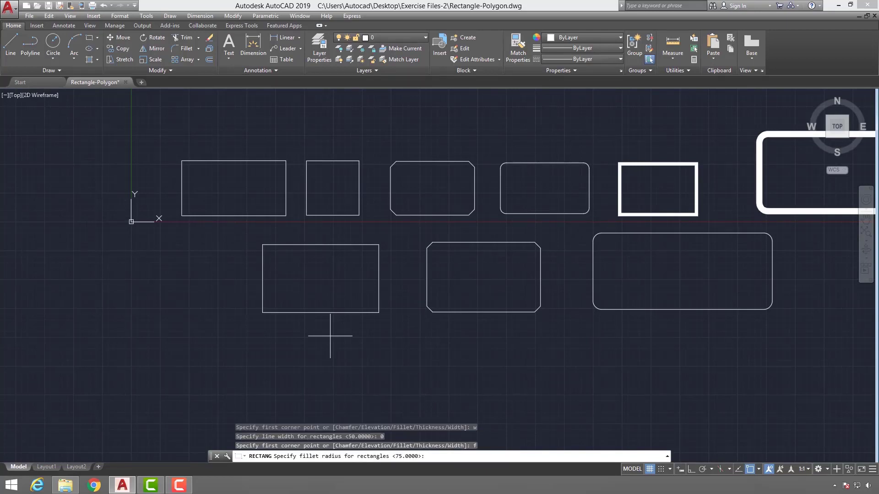
text(0)
key(Return)
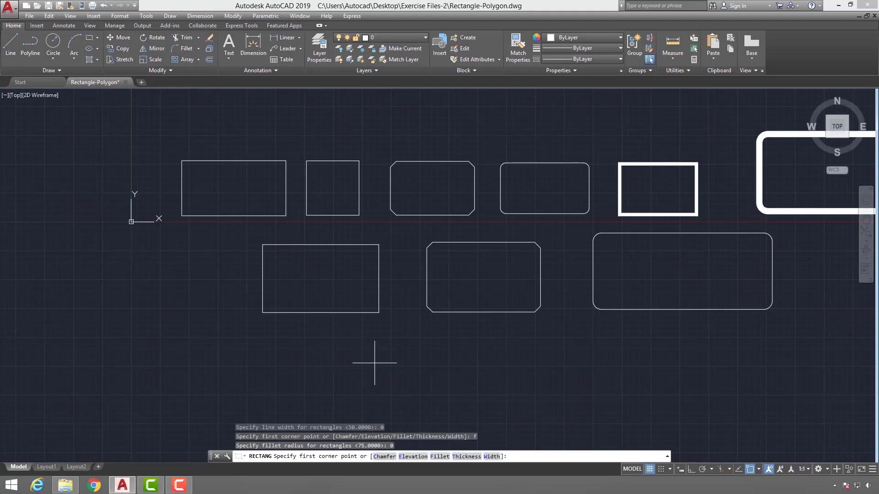
- Draw a rectangle with exact dimensions, length 150 and width 300, below the plain rectangle of the second row
middle_drag(373, 359, 432, 369)
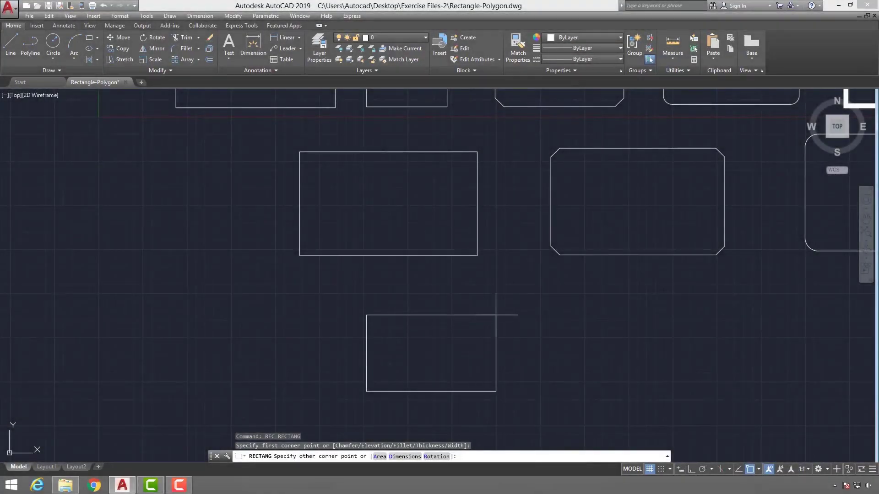
middle_drag(496, 314, 490, 306)
text(d)
key(Return)
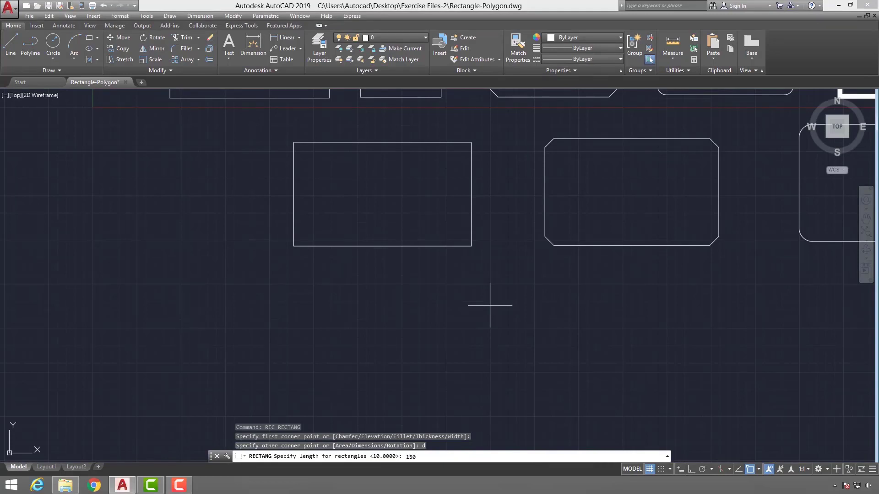
middle_drag(490, 305, 407, 279)
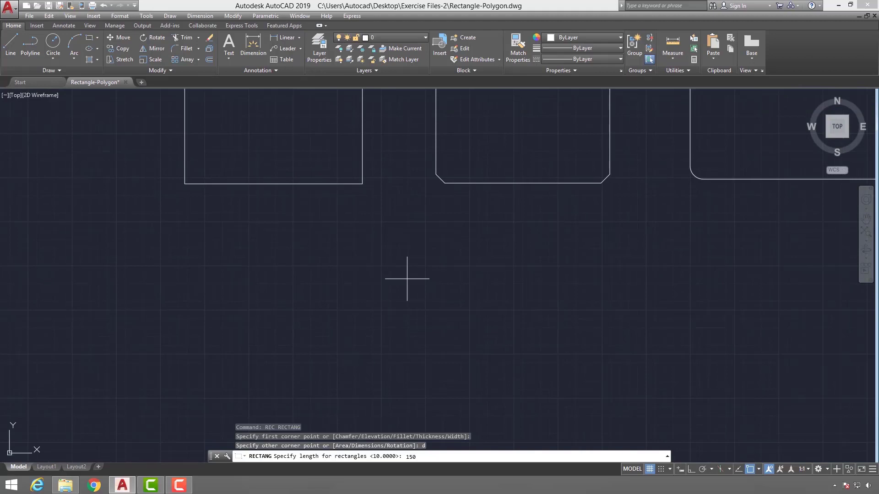
key(Return)
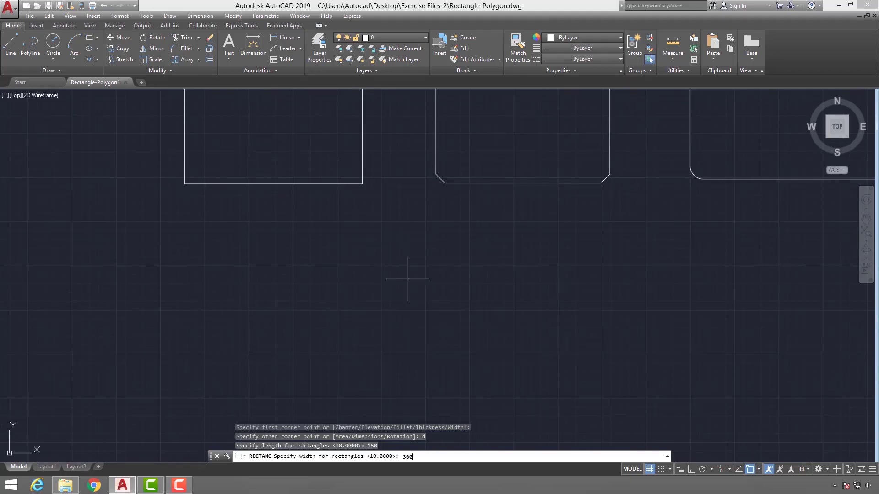
key(Return)
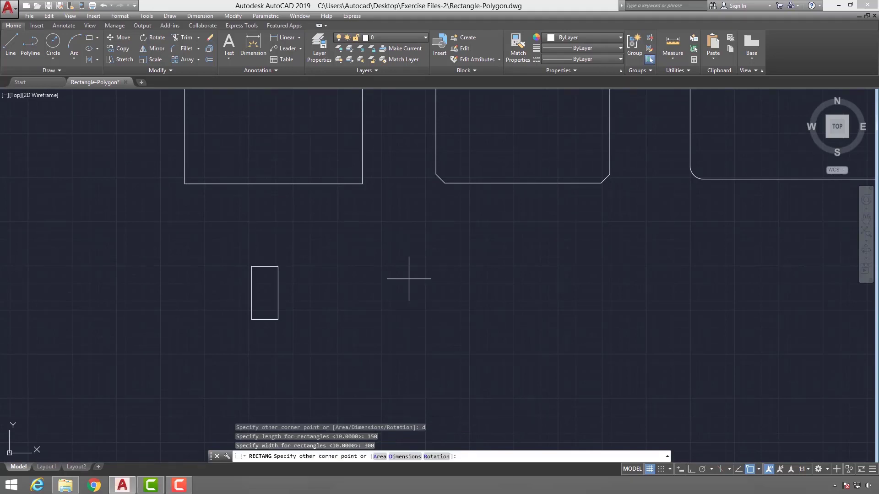
middle_drag(280, 285, 409, 278)
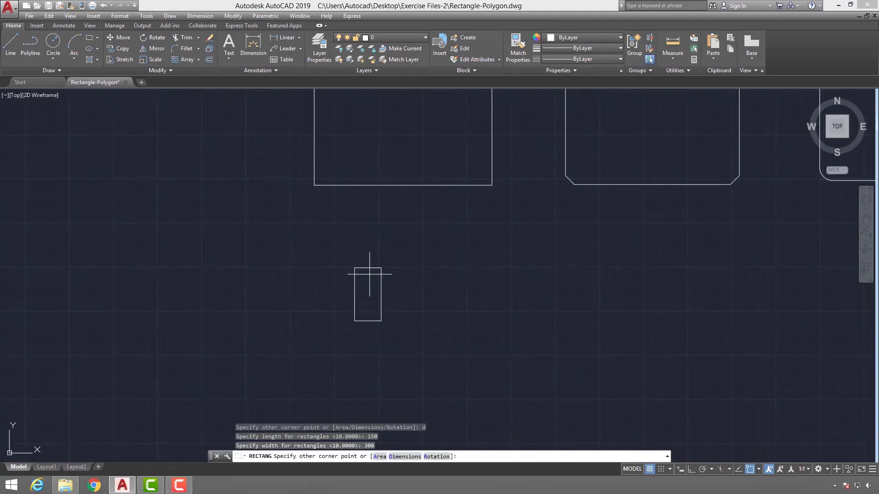
scroll(365, 353, up, 5)
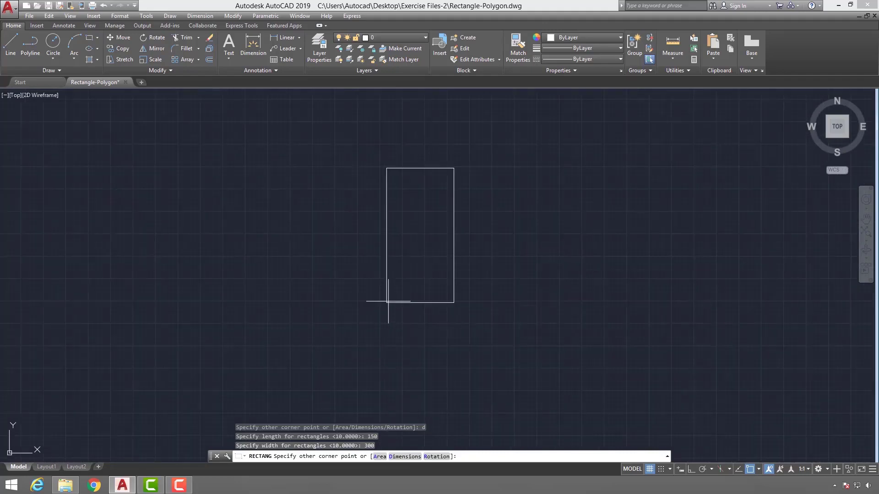
click(430, 266)
- Select the new exactly dimensioned rectangle, examine its sides up close and clear the selection
scroll(455, 337, up, 2)
click(291, 320)
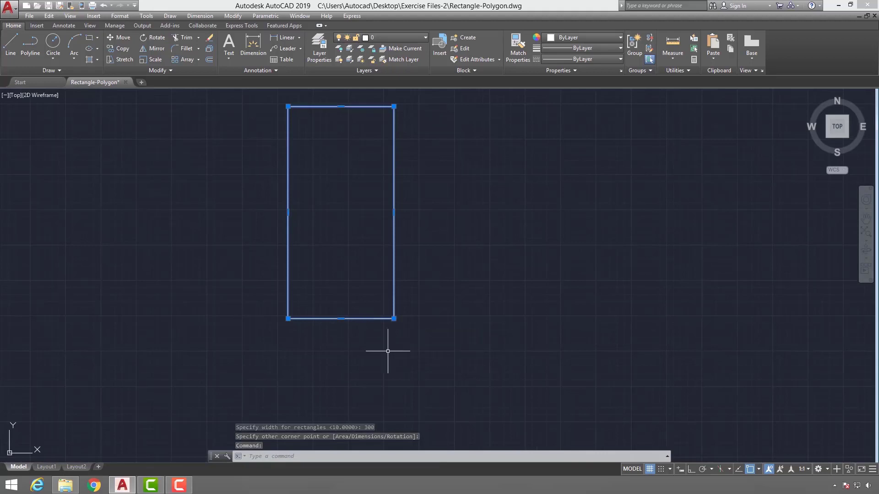
middle_drag(388, 351, 385, 380)
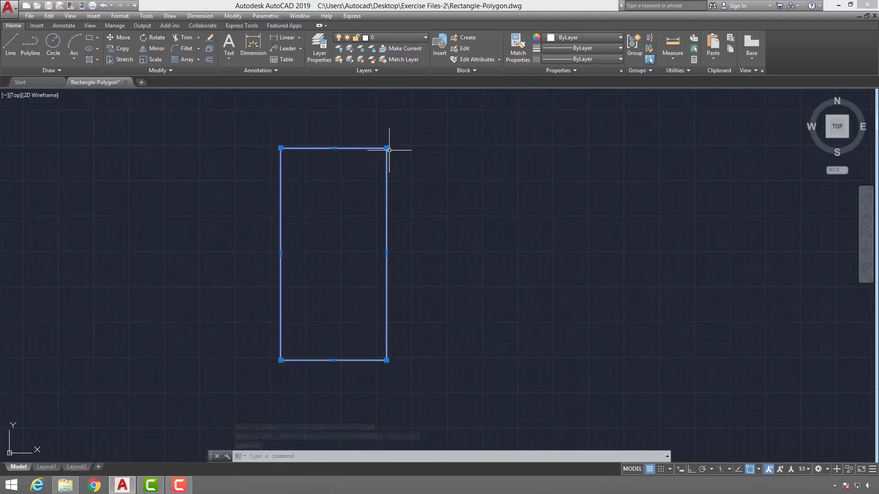
scroll(516, 220, down, 6)
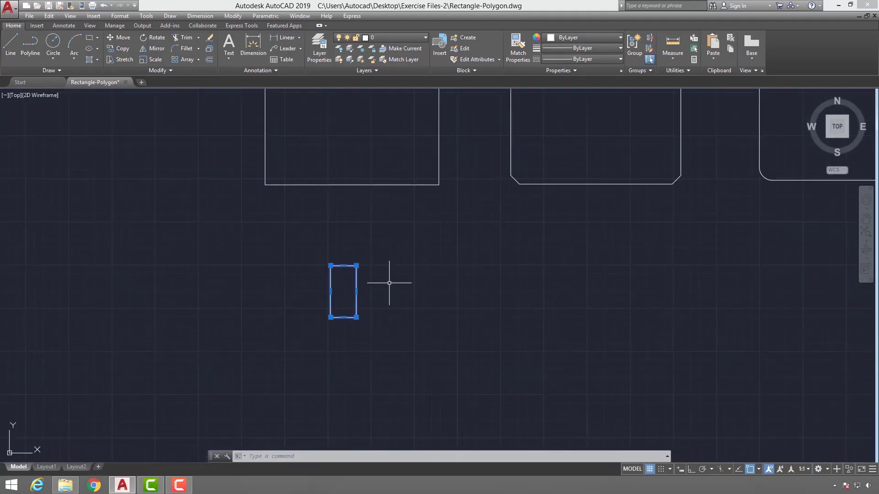
scroll(412, 280, down, 4)
key(Escape)
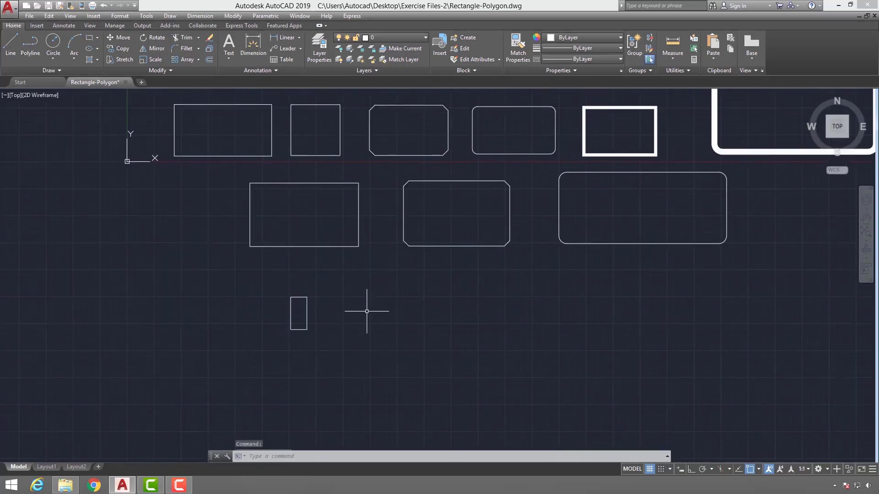
- Draw a rectangle rotated by 30 degrees to the right of the 150 by 300 rectangle
scroll(279, 338, up, 2)
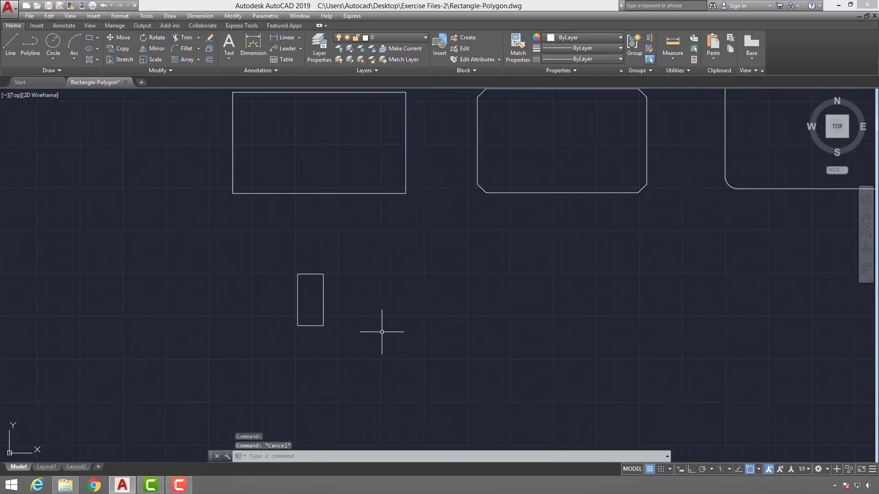
text(rec)
key(Return)
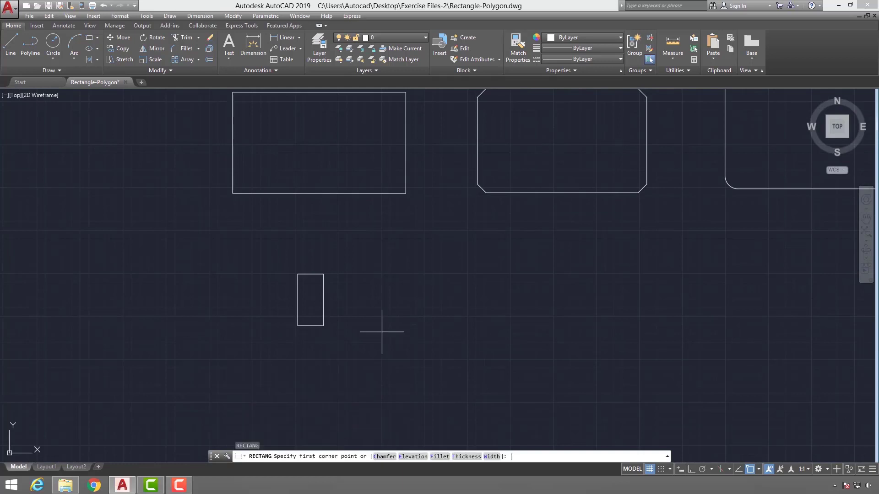
scroll(410, 328, up, 2)
click(410, 327)
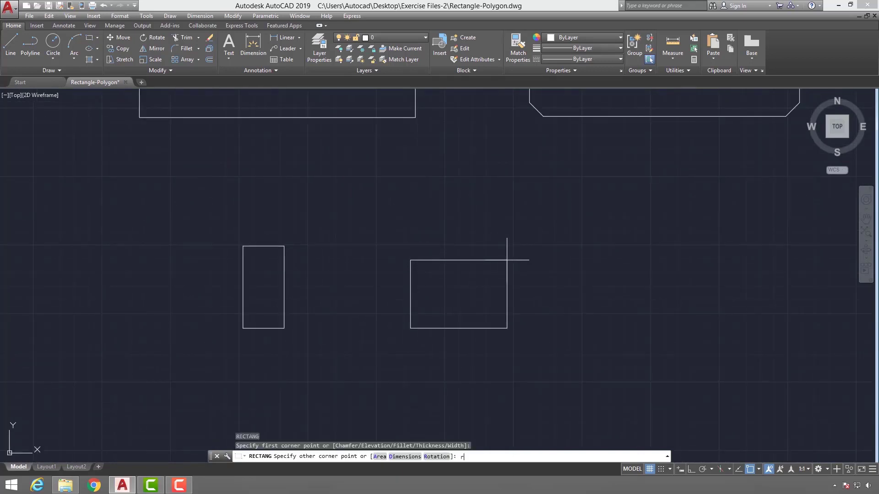
text(r)
key(Return)
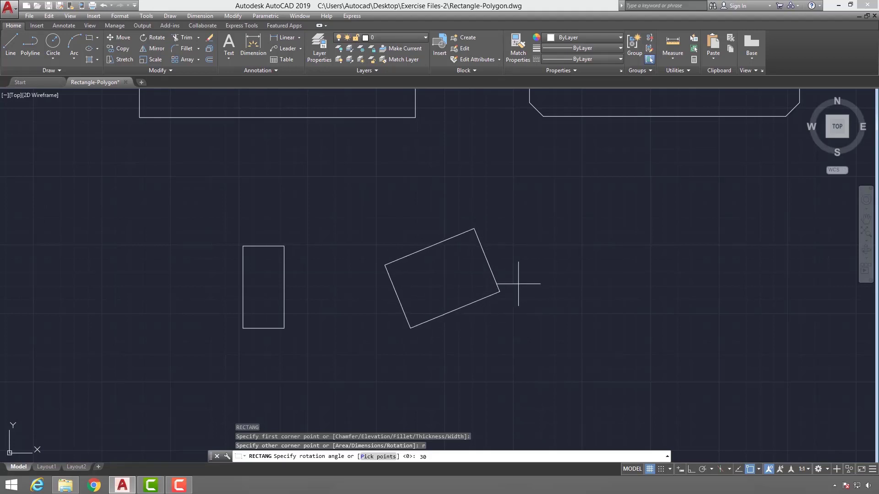
key(Return)
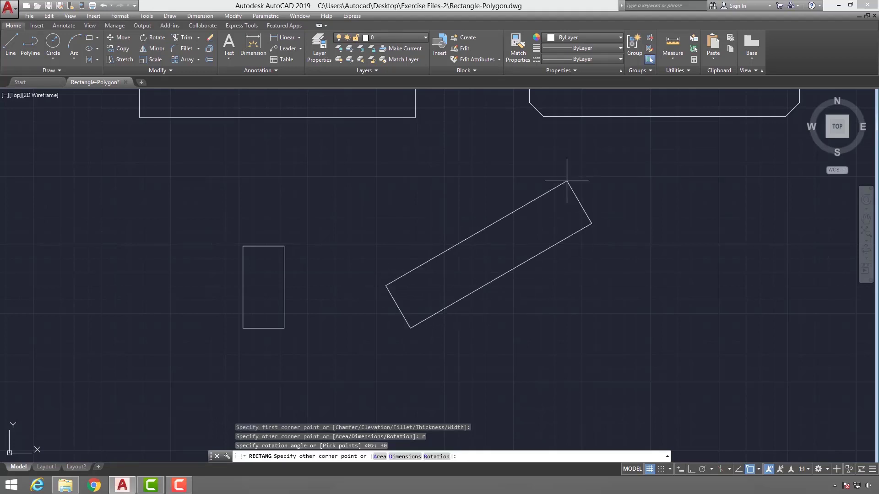
middle_drag(517, 153, 406, 280)
scroll(470, 199, down, 2)
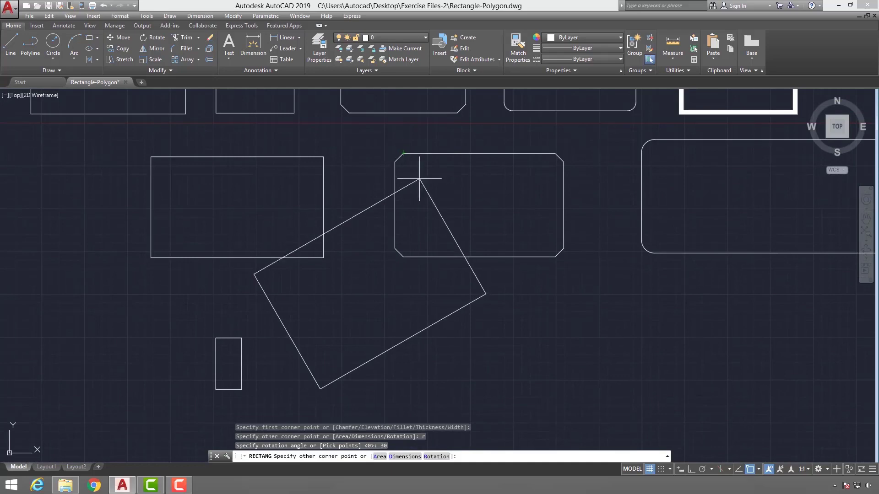
click(481, 257)
- Move the rotated rectangle slightly down and to the right, clear of the chamfered rectangle
middle_drag(386, 360, 431, 332)
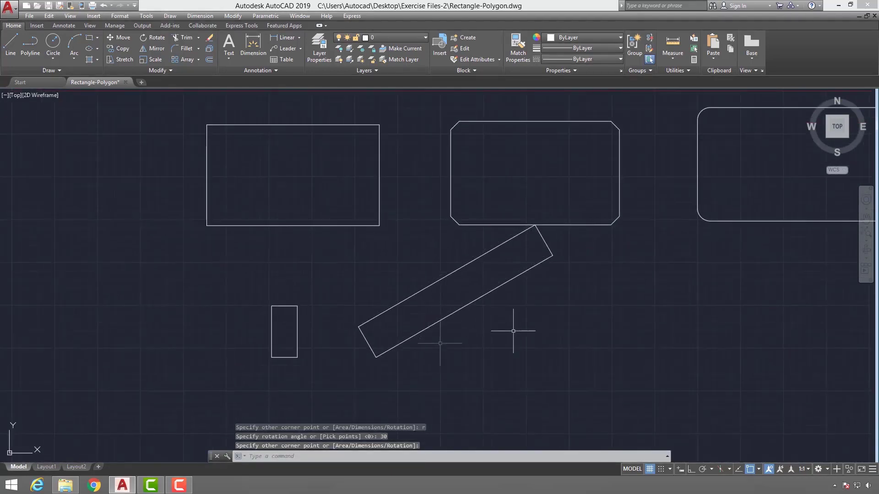
click(555, 329)
click(430, 250)
text(m)
key(Return)
click(579, 294)
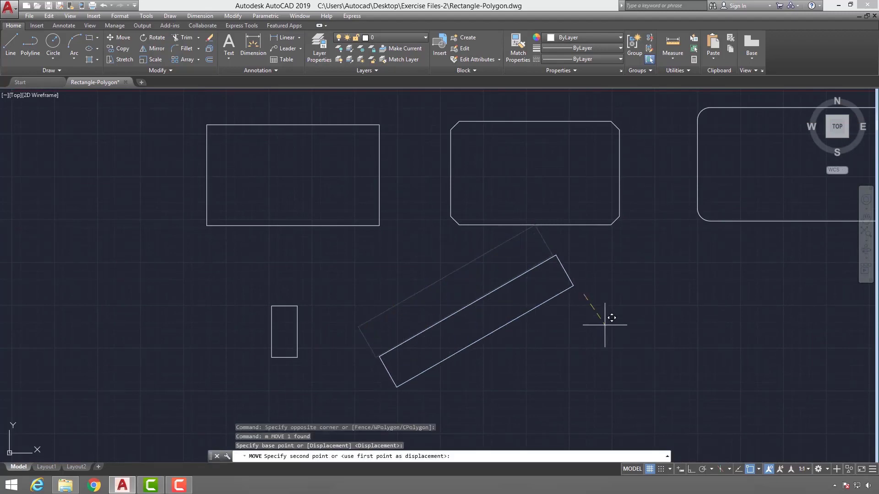
click(595, 324)
- Find the row of sample polygons, from triangle to heptagon, elsewhere in the drawing
middle_drag(526, 318, 491, 315)
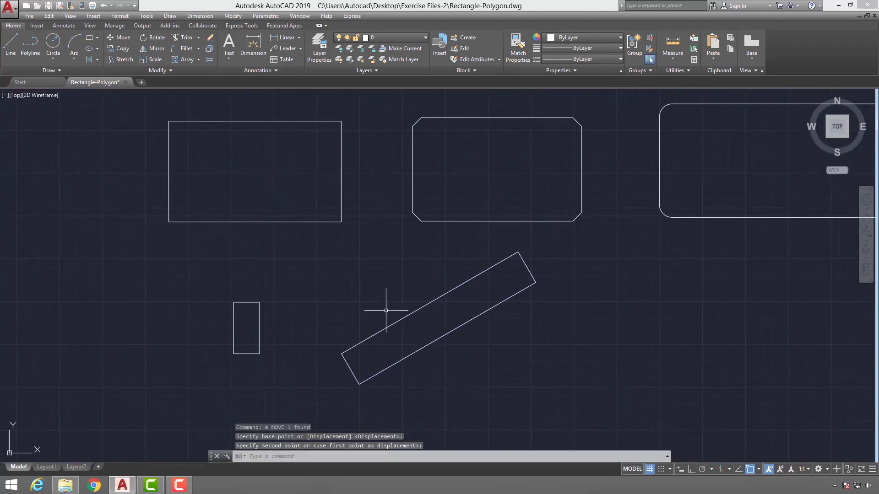
scroll(380, 313, down, 4)
middle_drag(411, 270, 361, 314)
scroll(338, 385, down, 2)
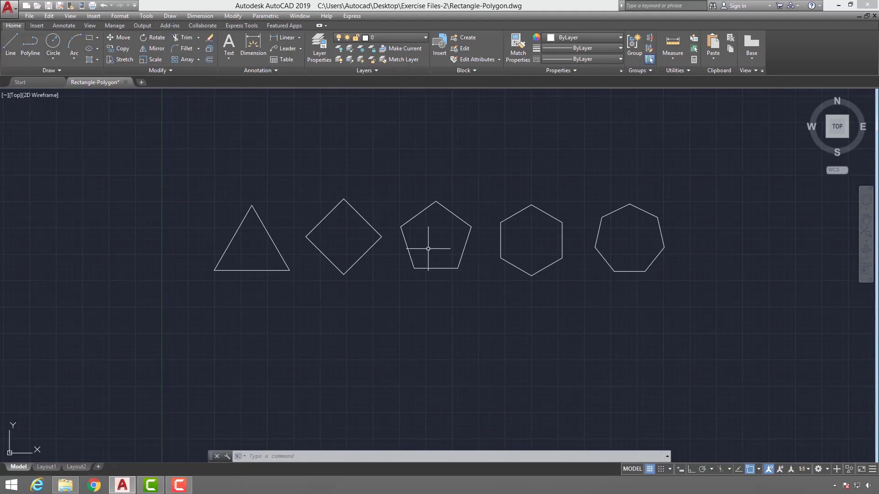
middle_drag(428, 248, 430, 276)
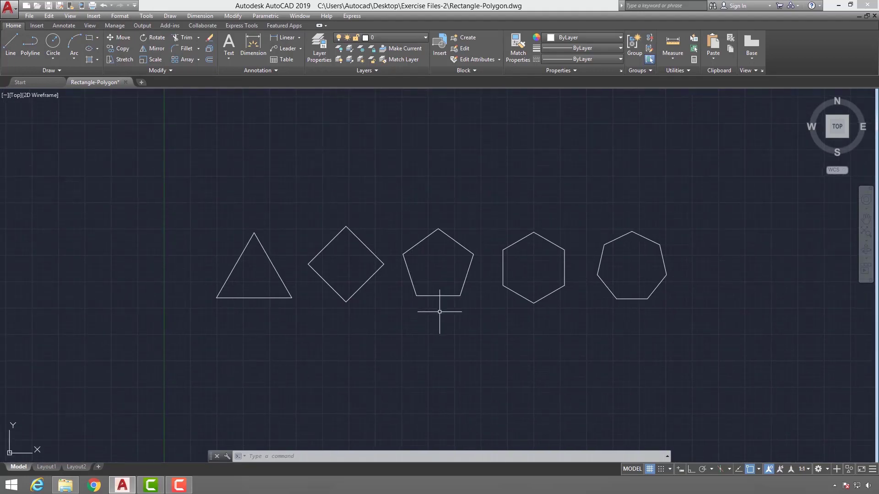
text(p)
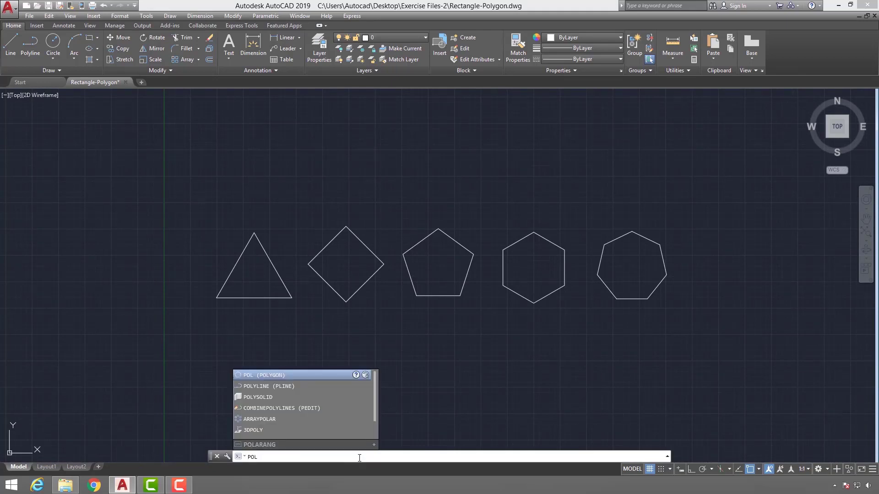
text(ol)
key(Return)
key(Escape)
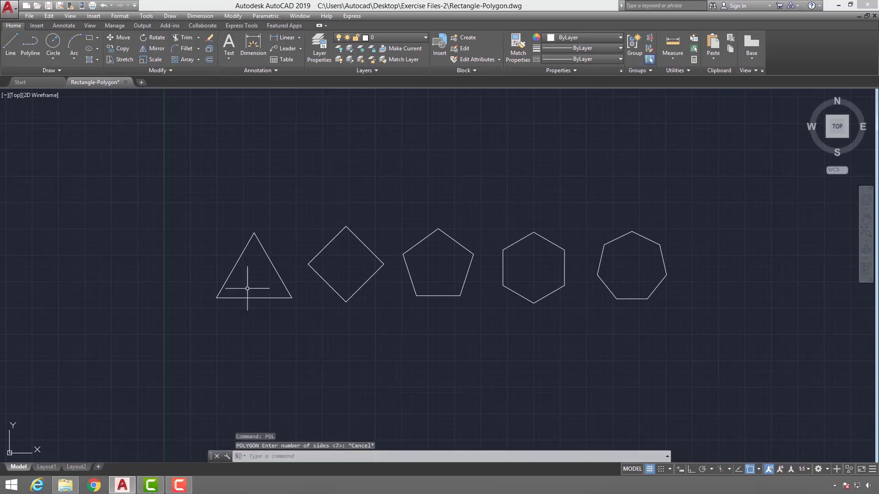
click(97, 38)
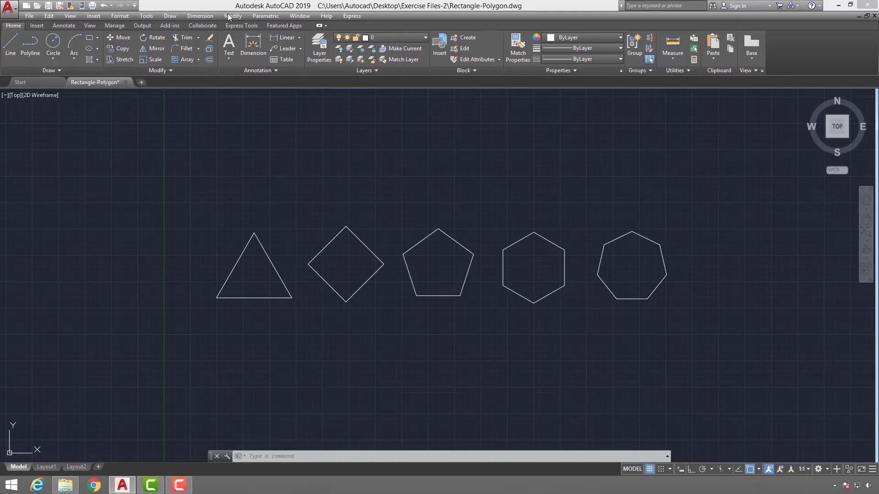
click(173, 15)
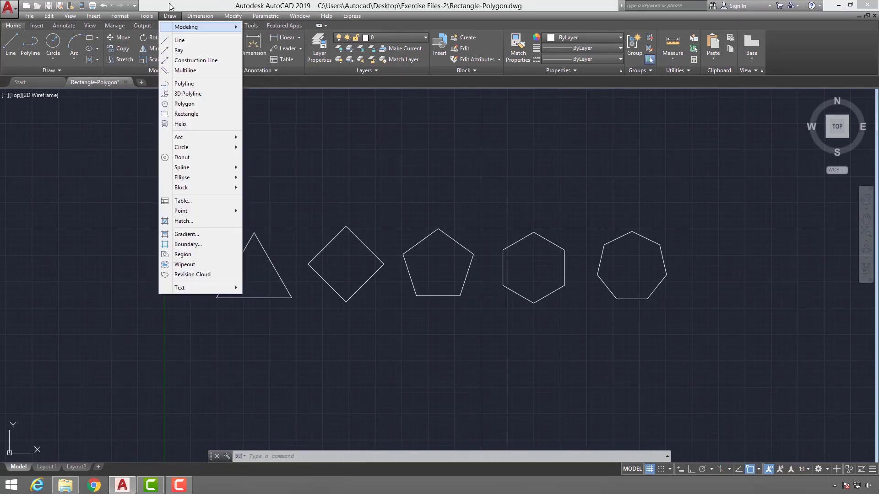
click(184, 104)
key(Escape)
click(401, 314)
key(Escape)
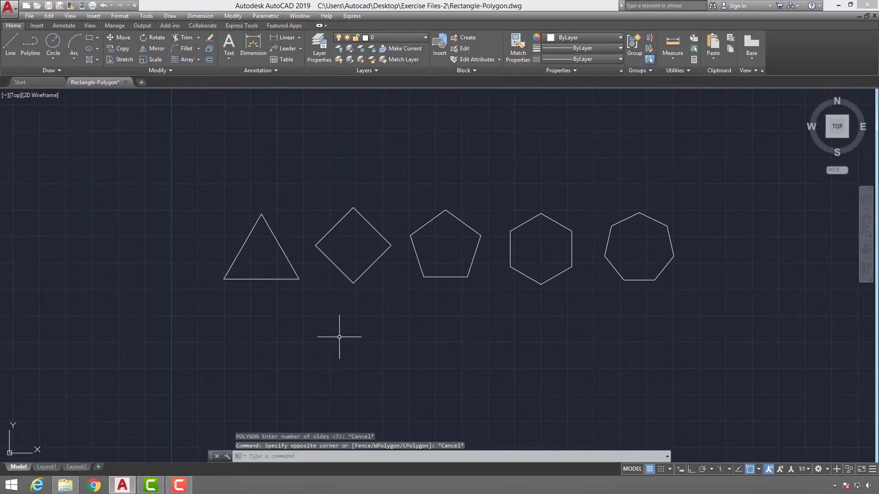
- Draw a three-sided polygon inscribed in a circle below the sample triangle and square, using Ortho to point one vertex straight up
text(pol)
key(Return)
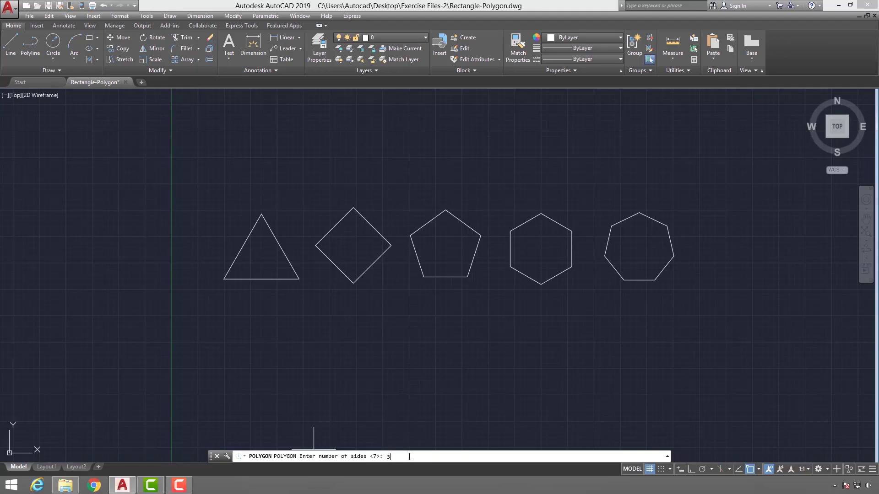
key(Return)
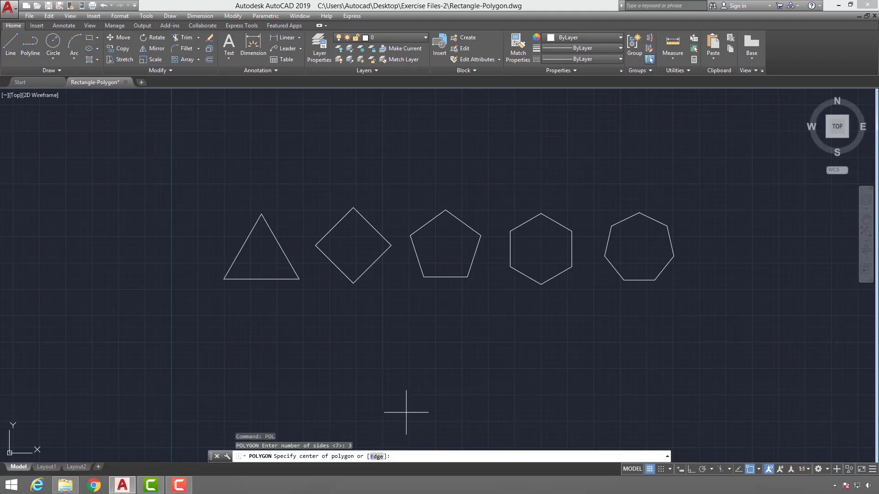
middle_drag(465, 353, 426, 358)
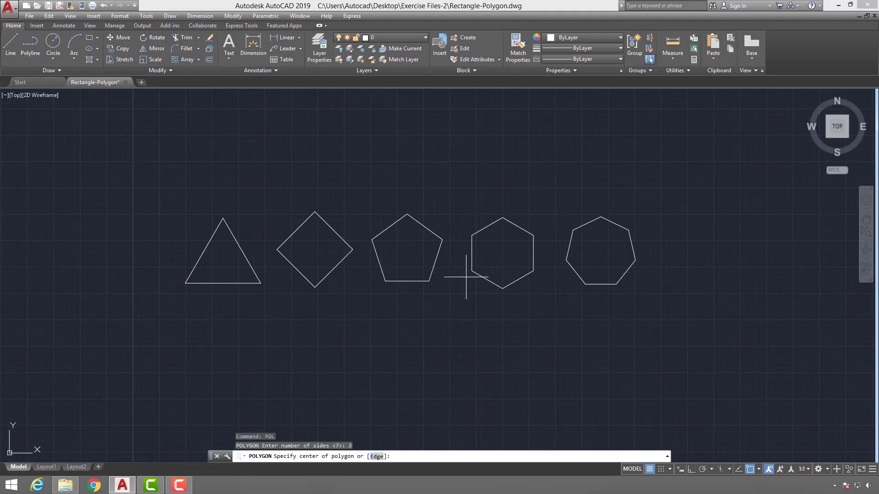
middle_drag(443, 288, 366, 330)
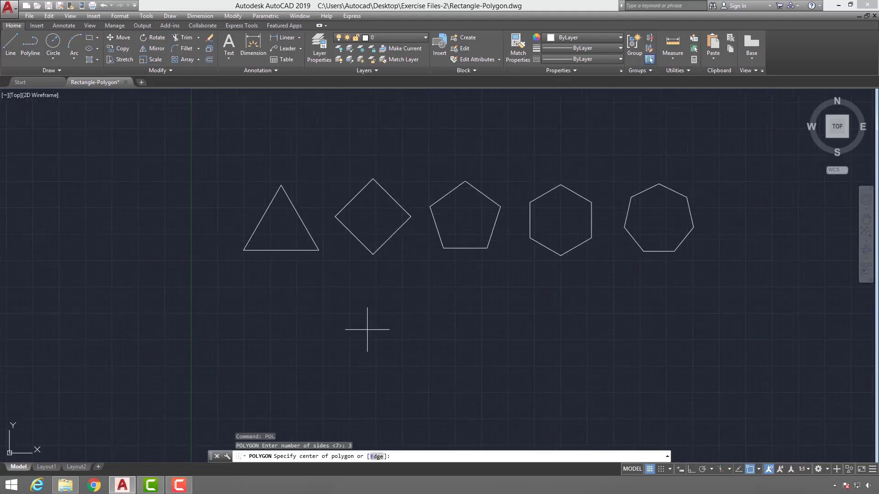
click(334, 319)
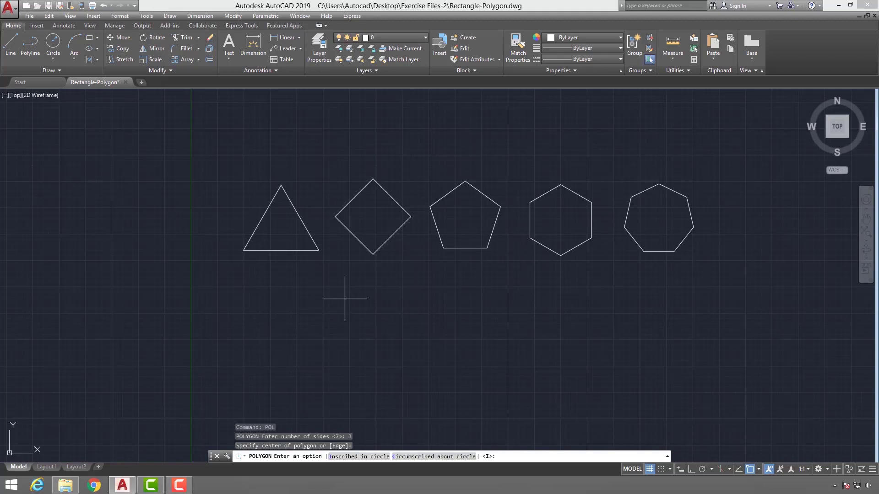
key(Return)
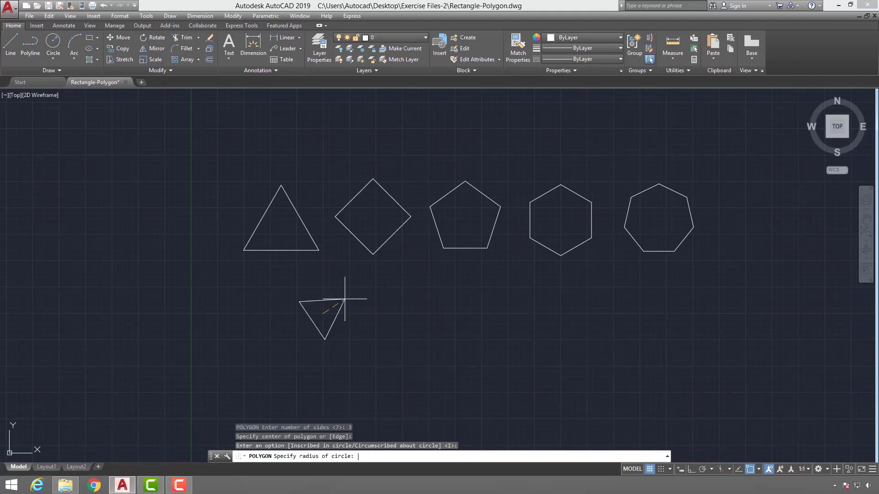
middle_drag(321, 295, 324, 298)
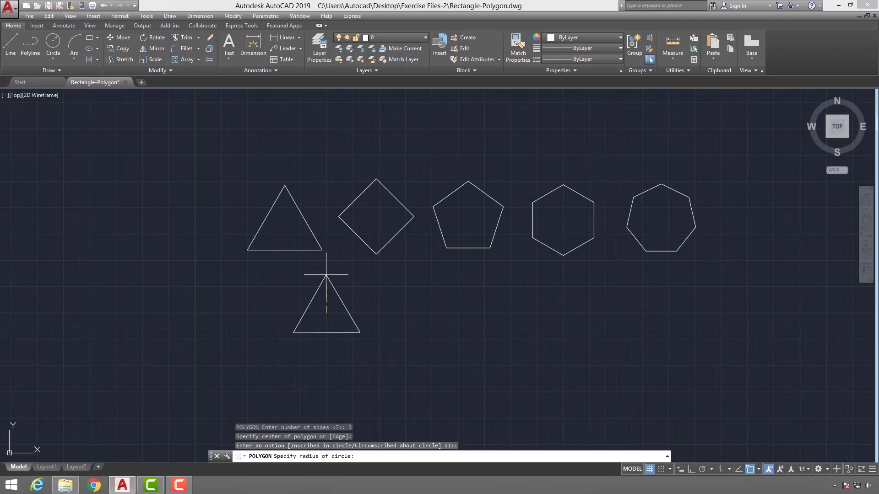
scroll(326, 275, up, 2)
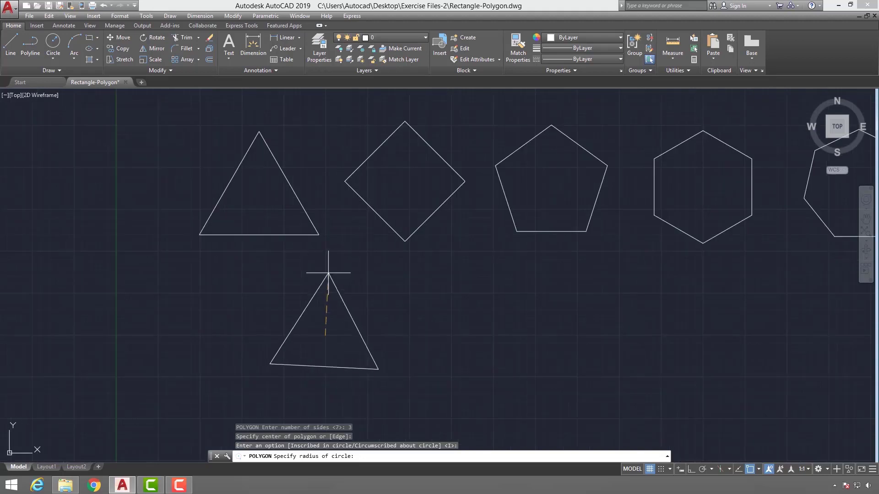
scroll(326, 263, down, 2)
key(F8)
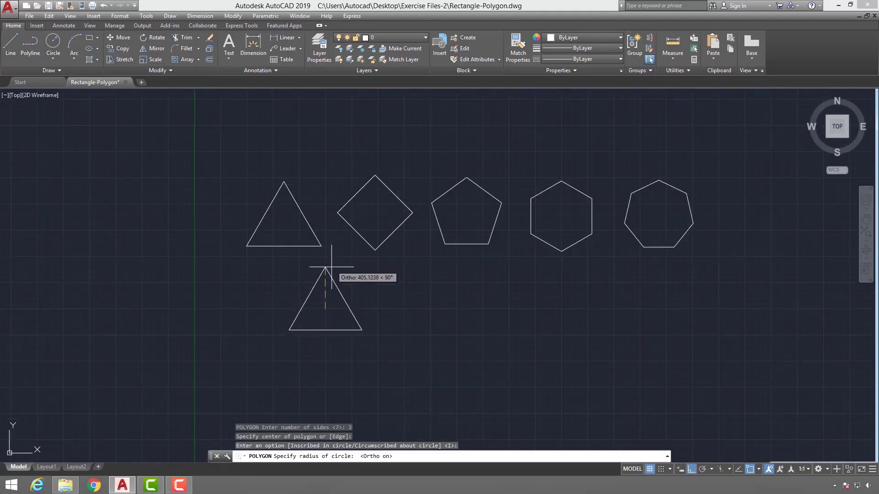
click(338, 261)
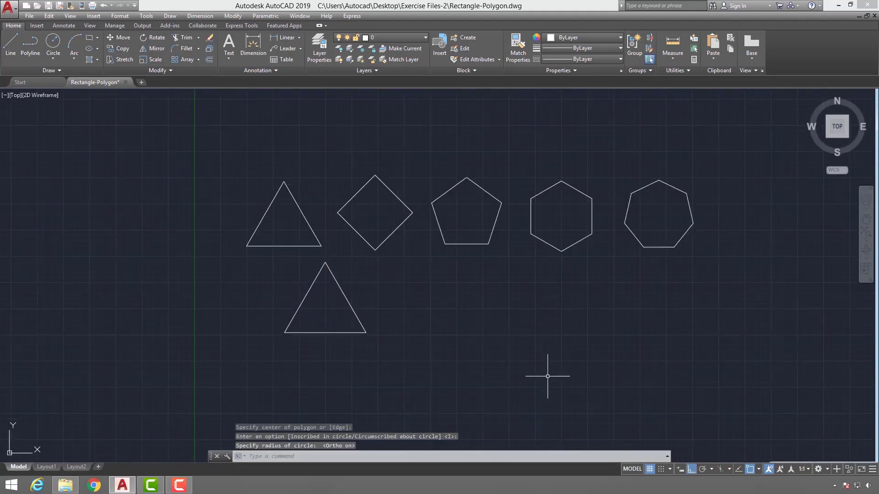
- Draw a four-sided polygon inscribed in a circle of radius 50 to the right of the new triangle
mouse_move(541, 373)
middle_down()
mouse_move(506, 358)
mouse_move(445, 375)
middle_up()
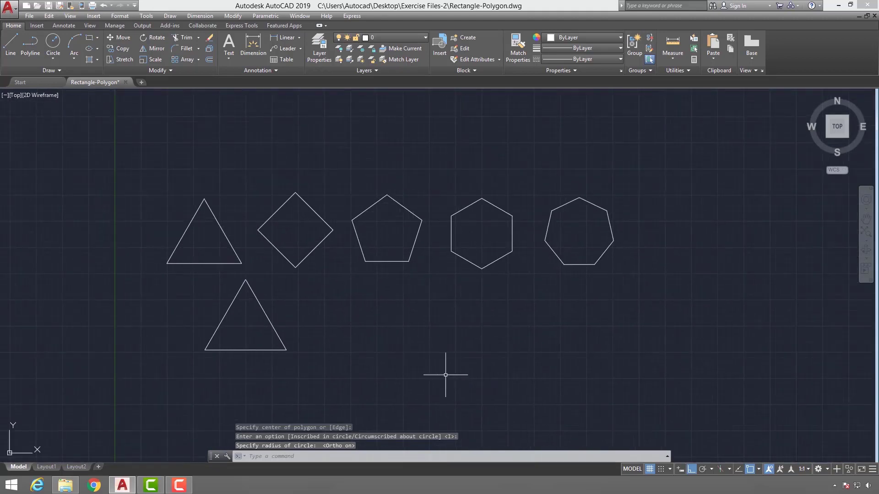
key(Return)
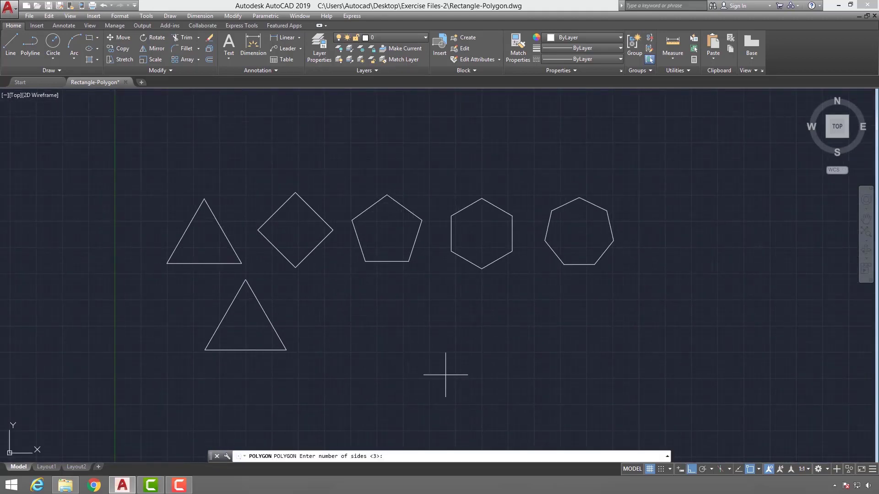
text(4)
key(Return)
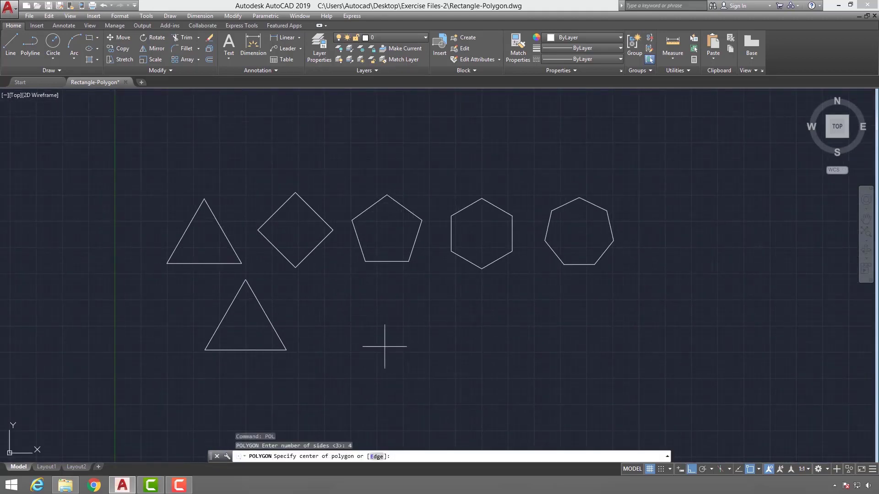
click(370, 325)
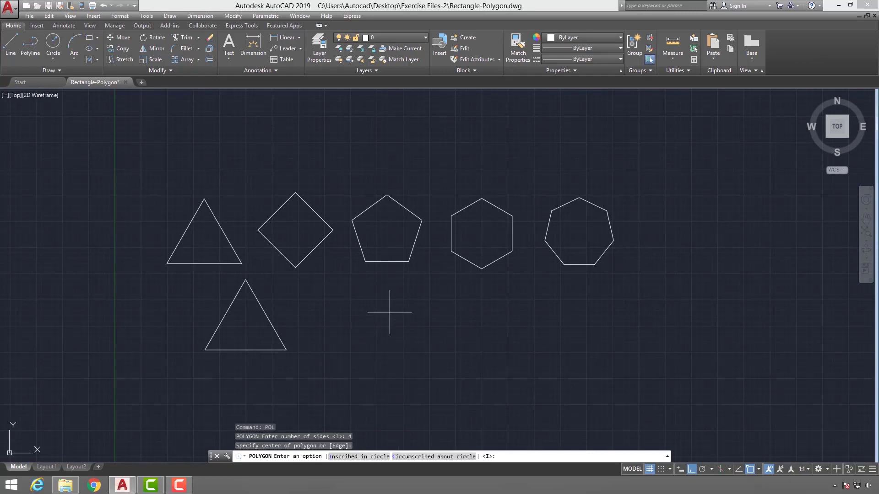
key(Return)
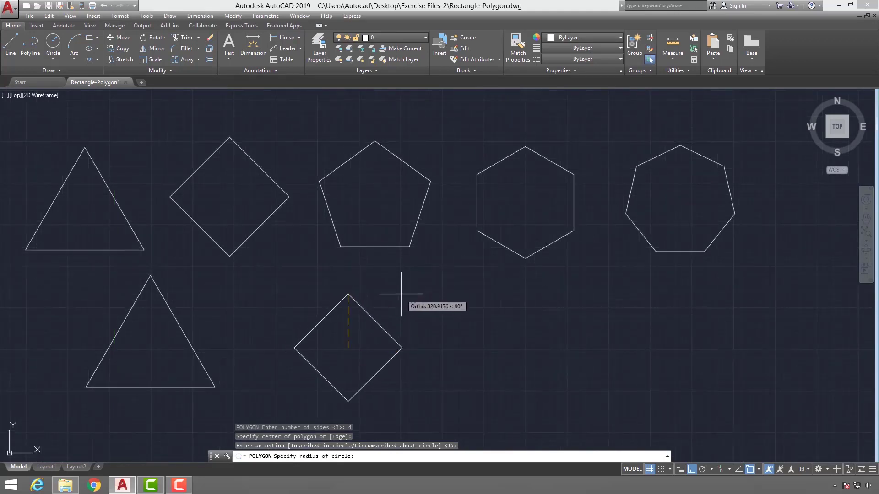
scroll(399, 293, down, 2)
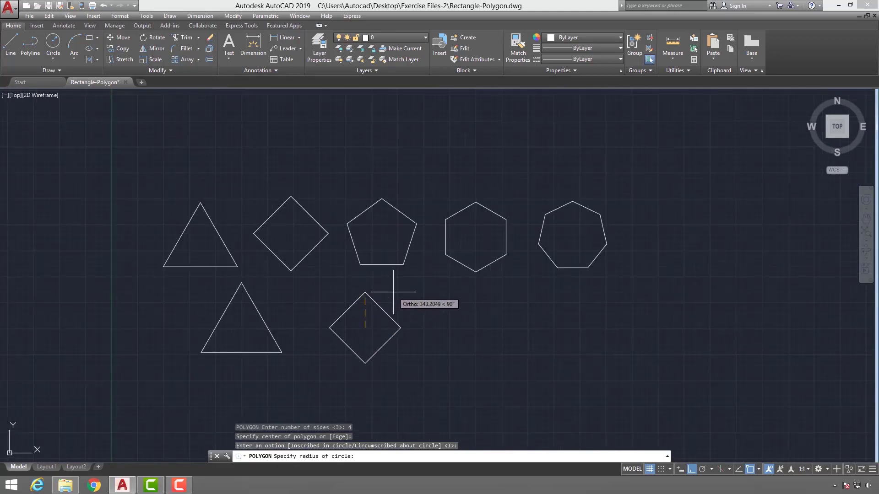
text(50)
key(Return)
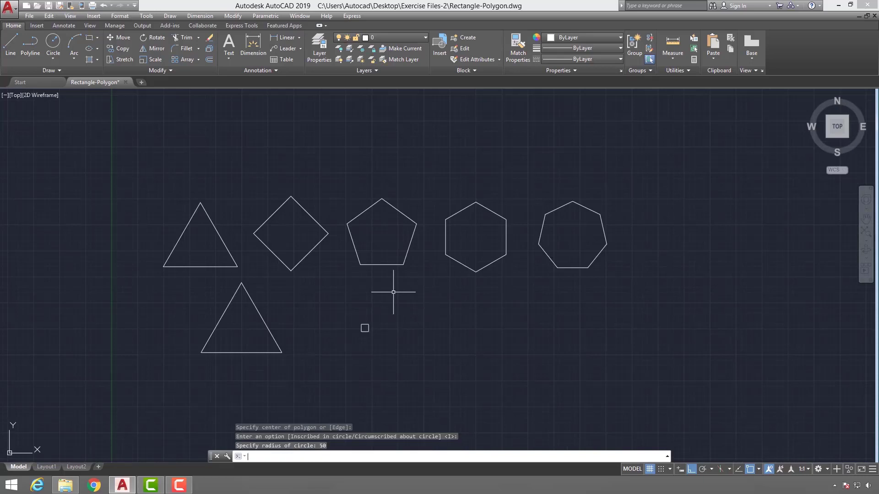
- Select the small radius-50 square, examine its size against the sample polygons and clear the selection
scroll(362, 338, up, 2)
drag(339, 280, 390, 353)
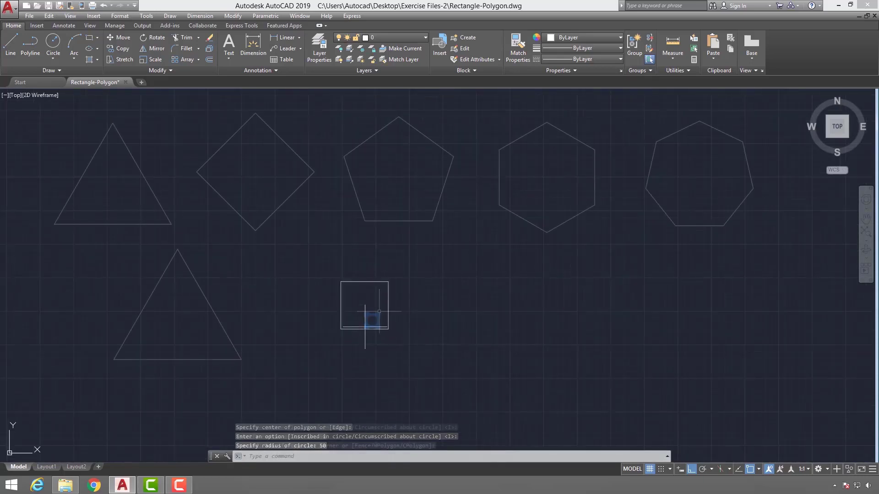
scroll(419, 283, down, 2)
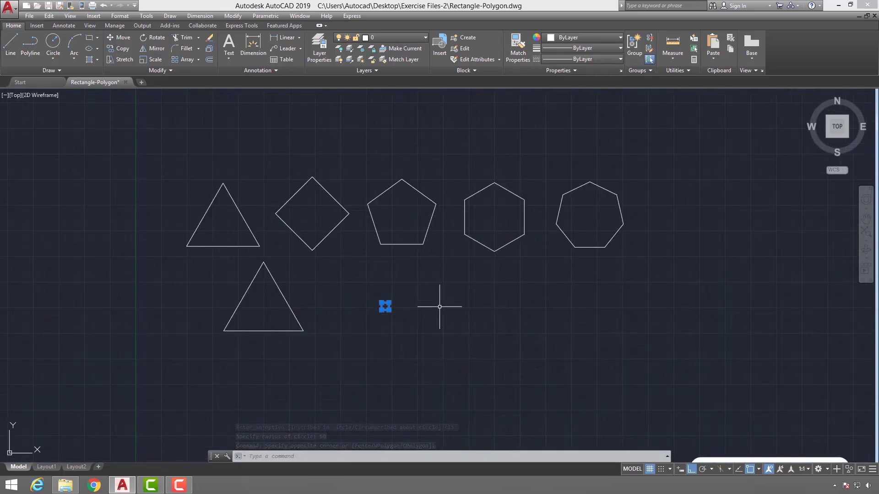
middle_drag(441, 303, 442, 332)
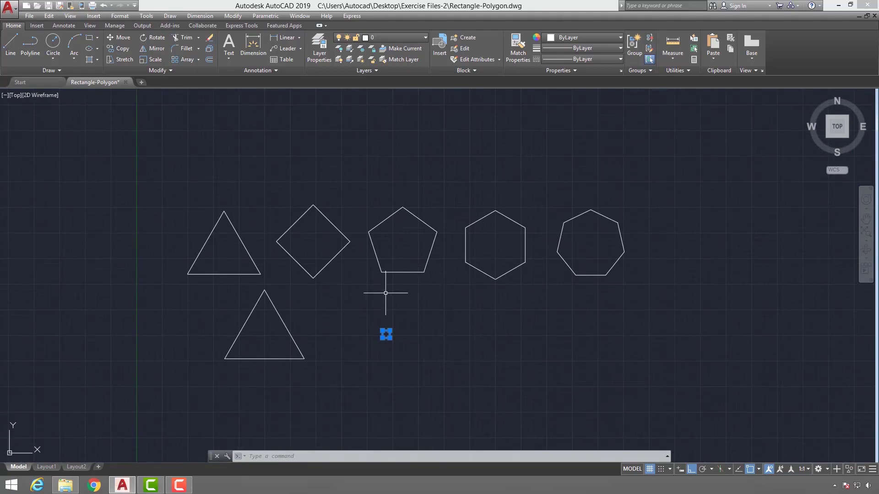
key(Escape)
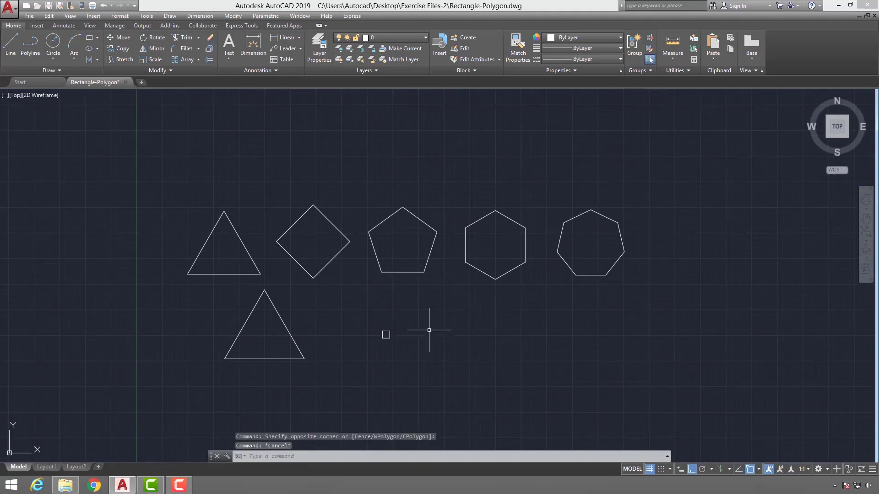
- Draw a larger four-sided polygon inscribed in a circle just right of the small square, sized freehand with a vertex pointing vertically
middle_drag(427, 329, 384, 324)
text(pol)
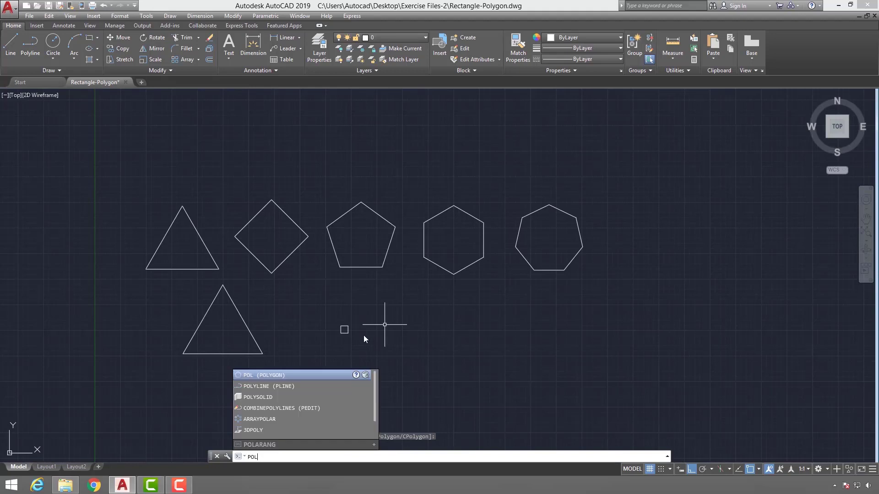
key(Return)
scroll(378, 340, up, 4)
scroll(345, 318, down, 4)
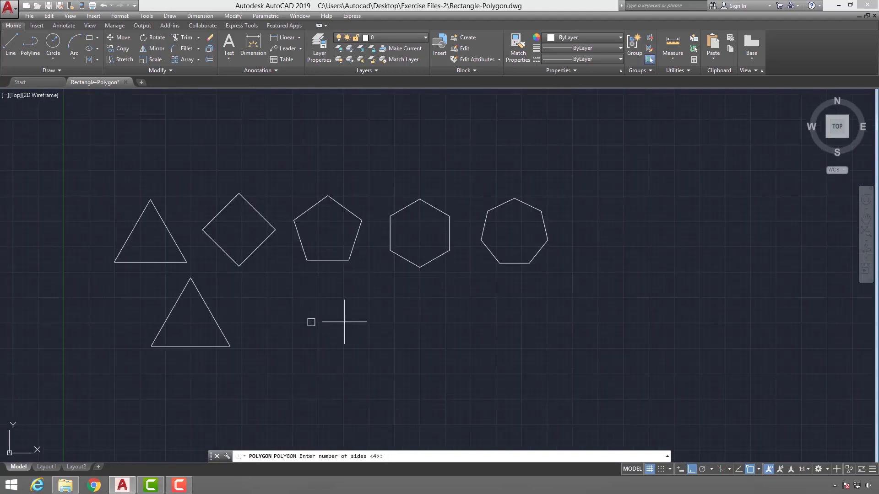
key(Return)
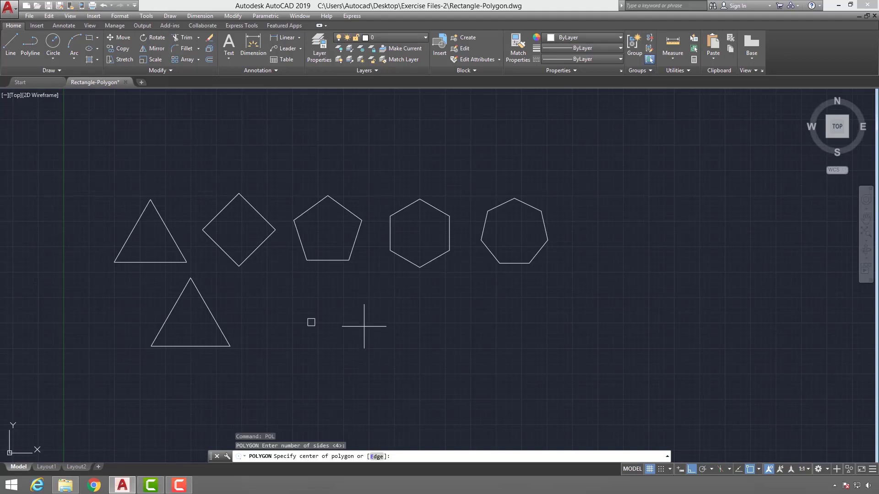
click(364, 328)
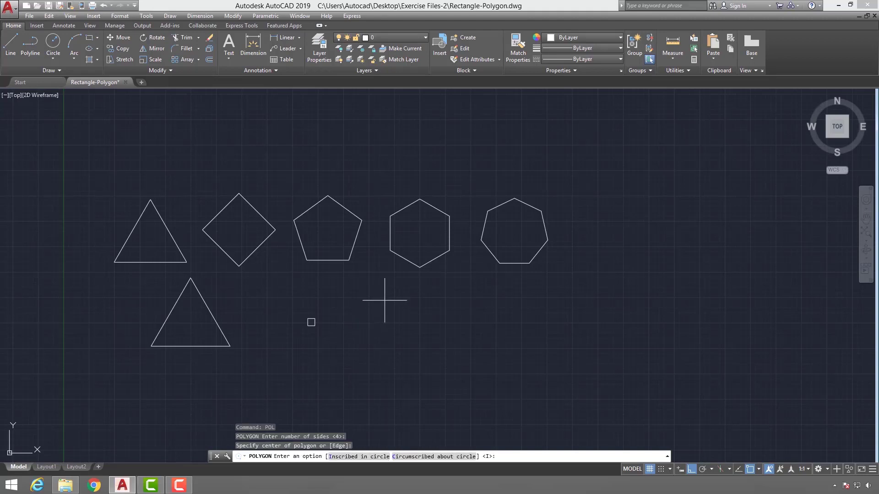
key(Return)
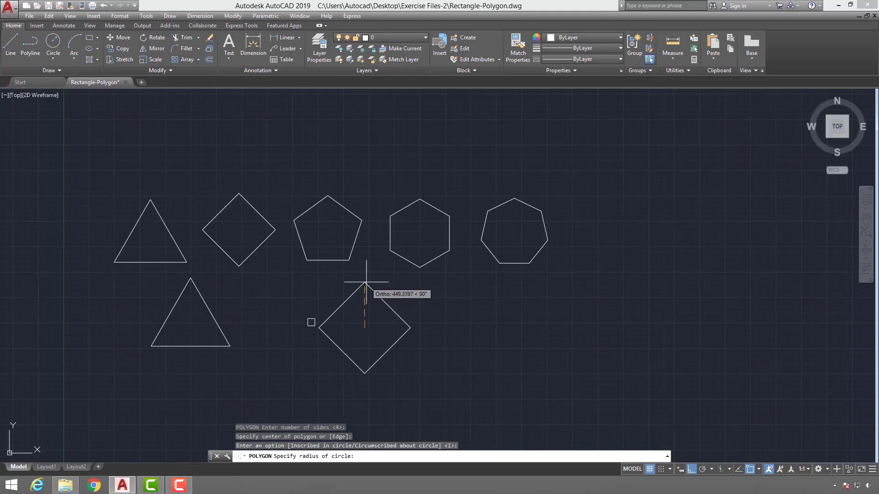
click(389, 366)
- Draw a five-sided polygon inscribed in a circle to the right of the large new square, with a vertex pointing straight up
scroll(390, 363, up, 2)
key(Return)
scroll(304, 288, down, 2)
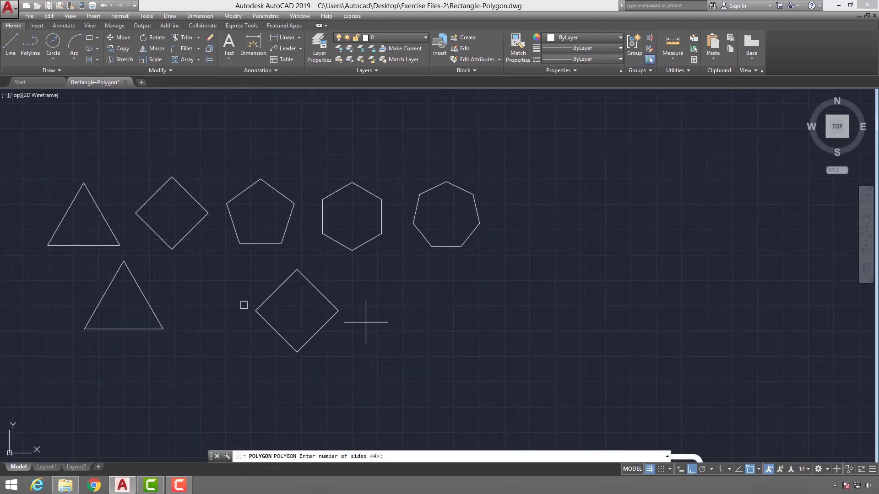
text(5)
key(Return)
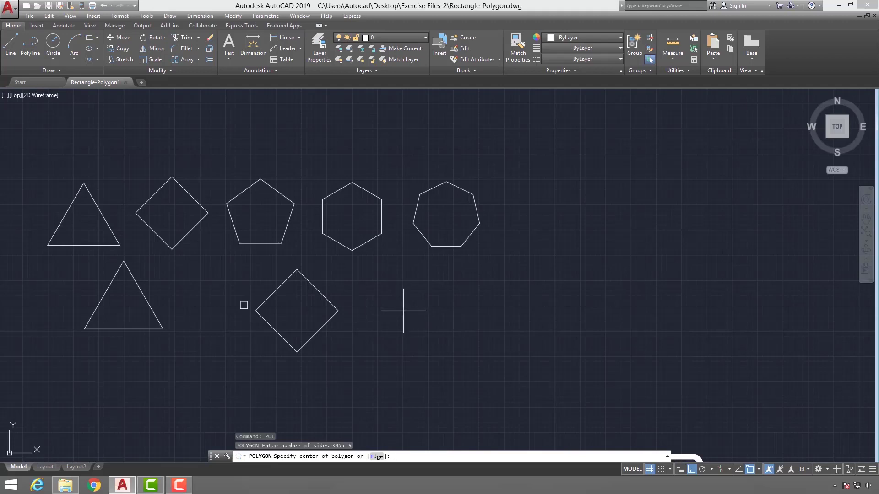
click(403, 311)
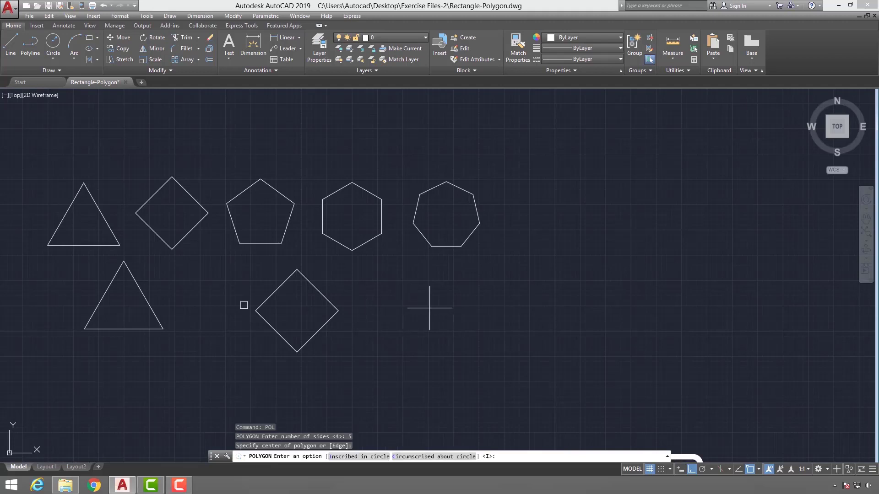
key(Return)
scroll(415, 286, up, 2)
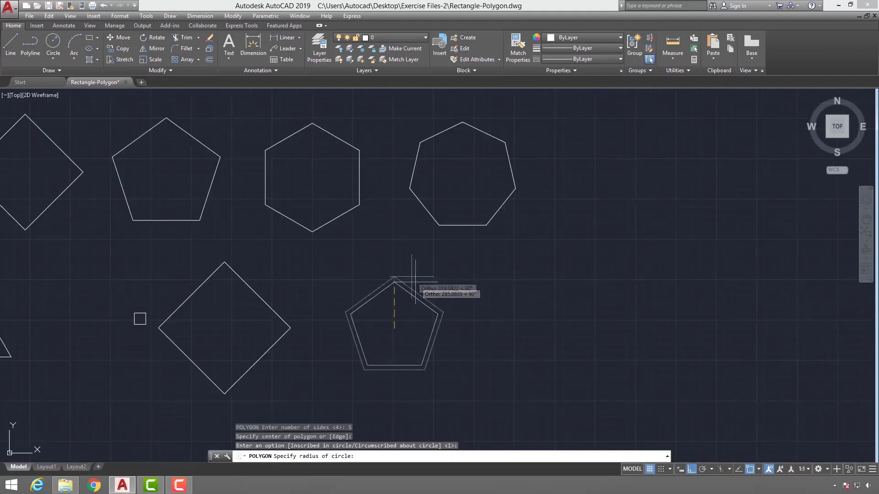
click(401, 267)
scroll(432, 320, down, 2)
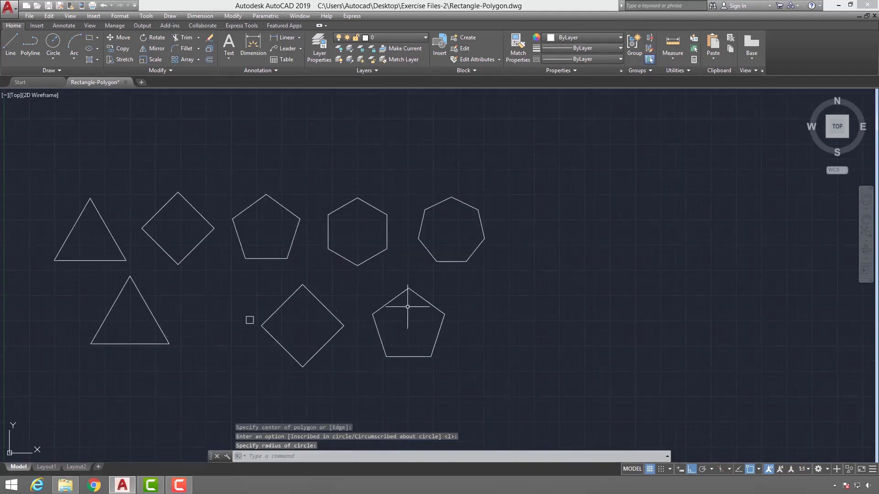
- Select the new pentagon, review it together with all the rectangles and polygons in the drawing, and clear the selection
click(373, 256)
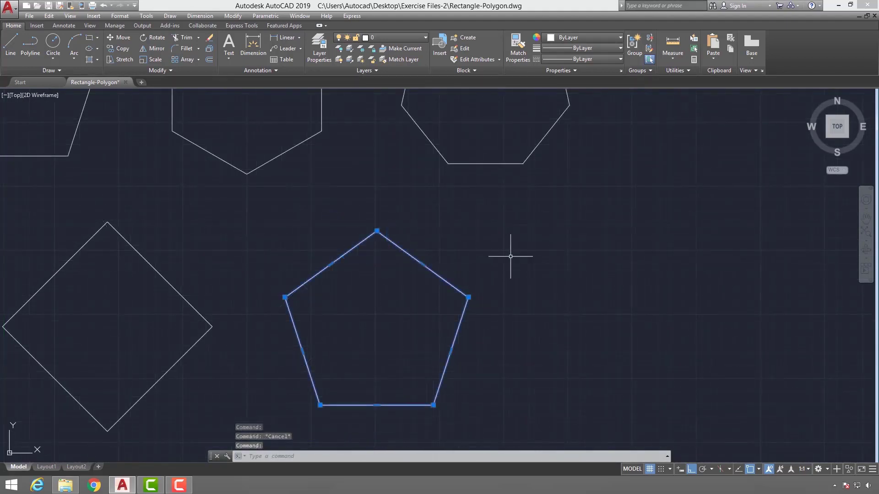
scroll(506, 255, down, 4)
scroll(496, 282, down, 2)
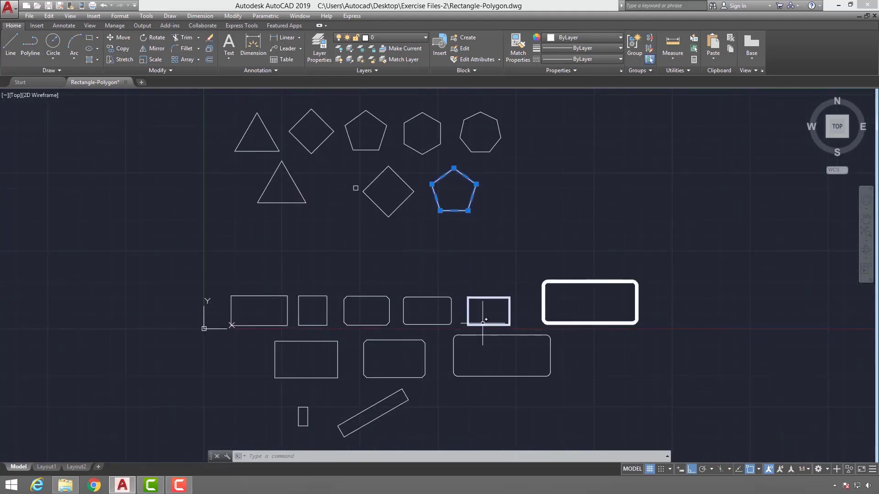
key(Escape)
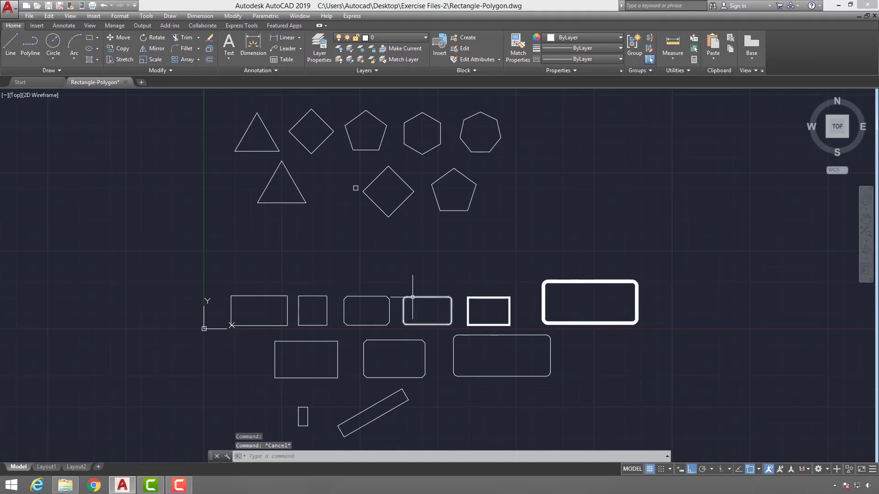